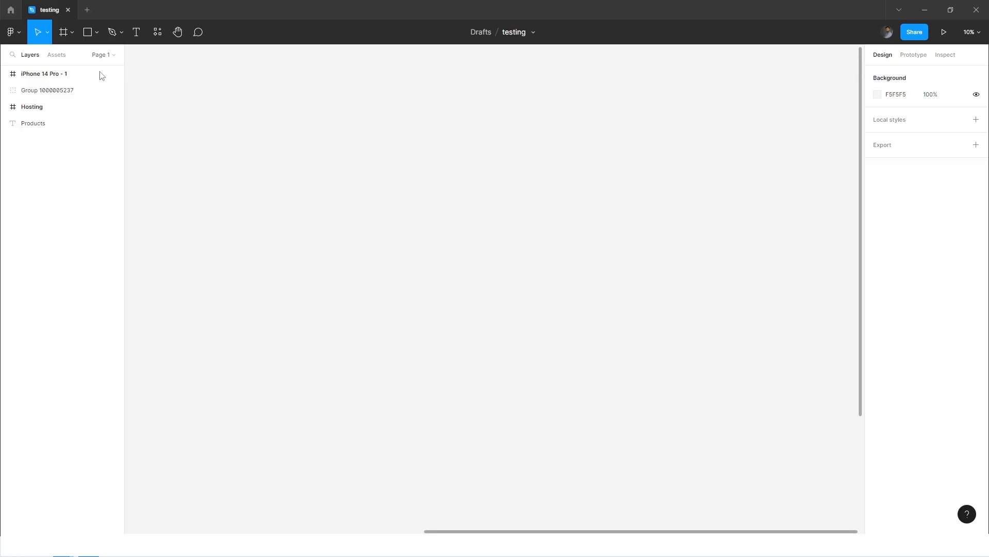
left_click(48, 33)
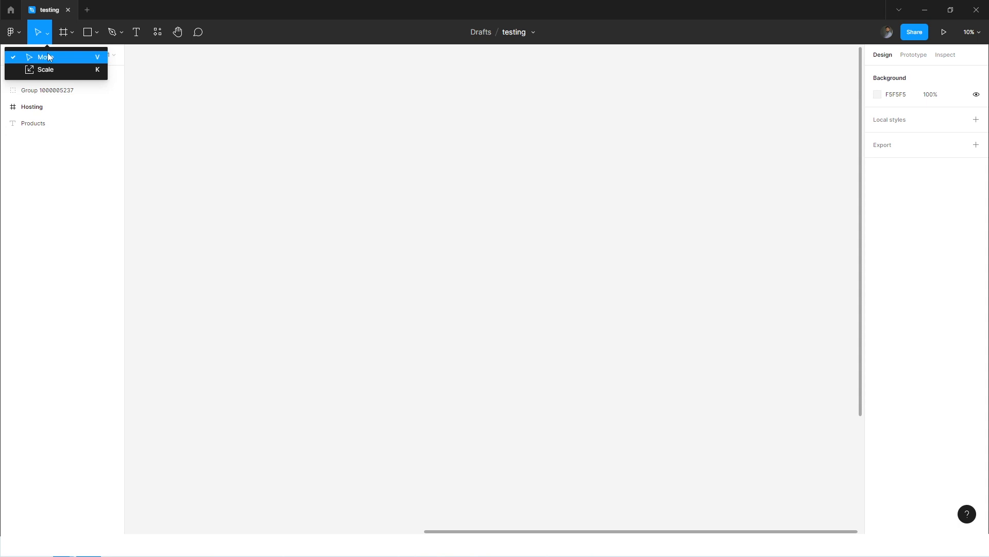
left_click(404, 153)
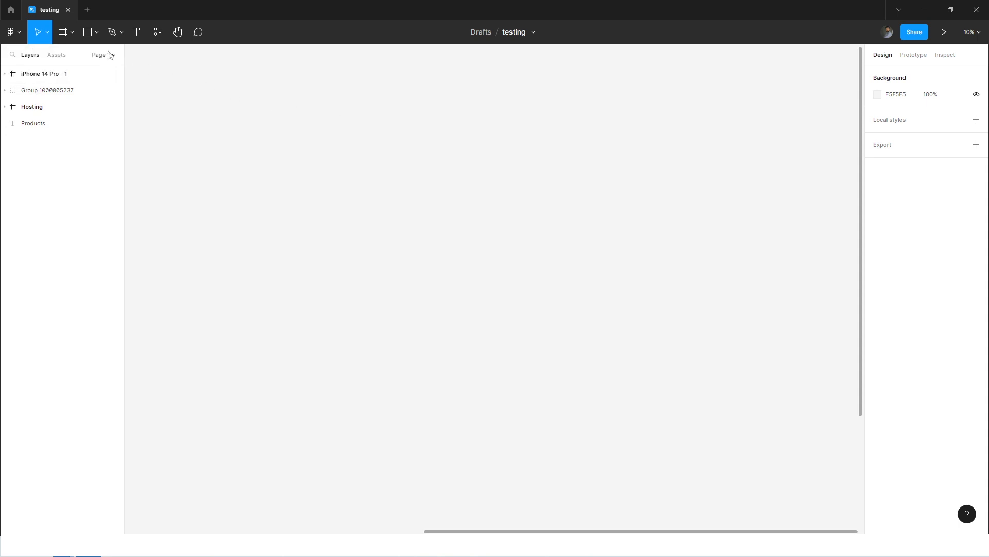
- Draw a rectangle about 6787 by 4051 on the empty canvas and deselect it
left_click(87, 34)
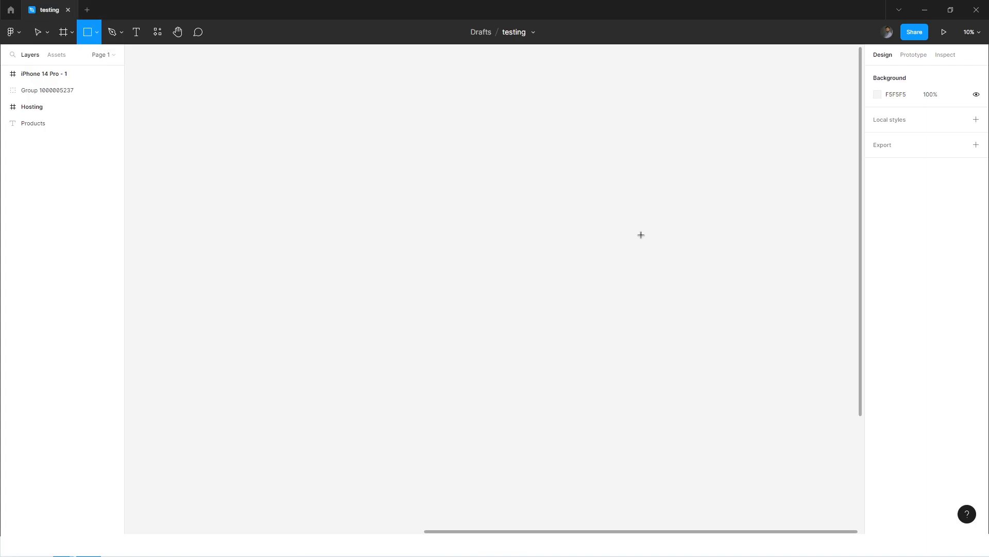
left_click_drag(641, 235, 648, 321)
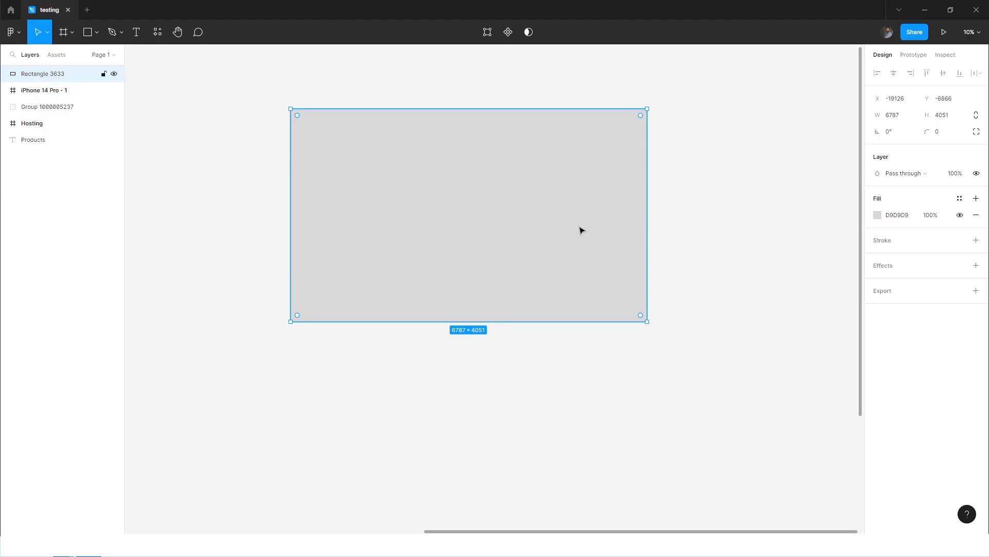
key("Escape")
- Move the rectangle down and to the left with the Move tool, to about X -20019, Y -6317
left_click(48, 35)
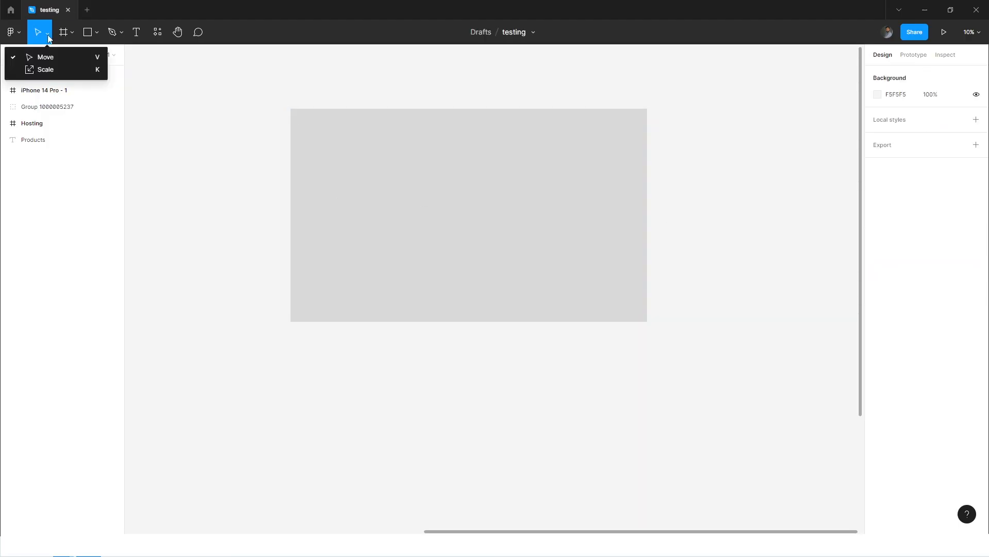
left_click(48, 54)
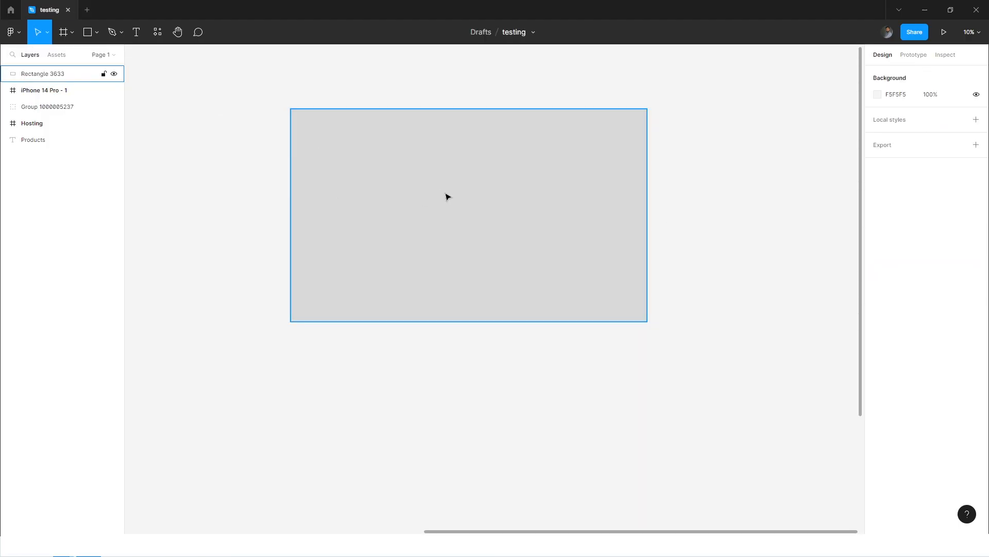
left_click_drag(446, 184, 403, 213)
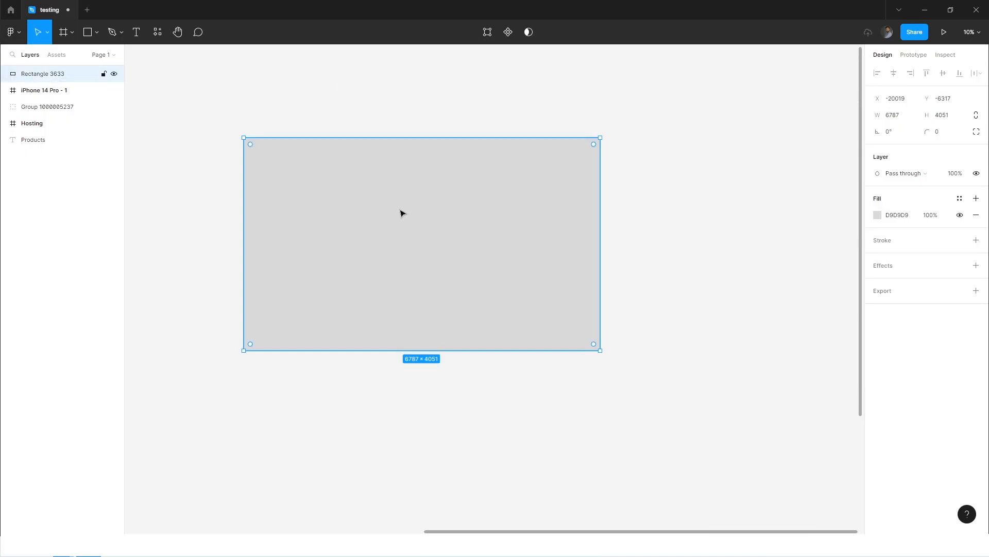
left_click(50, 32)
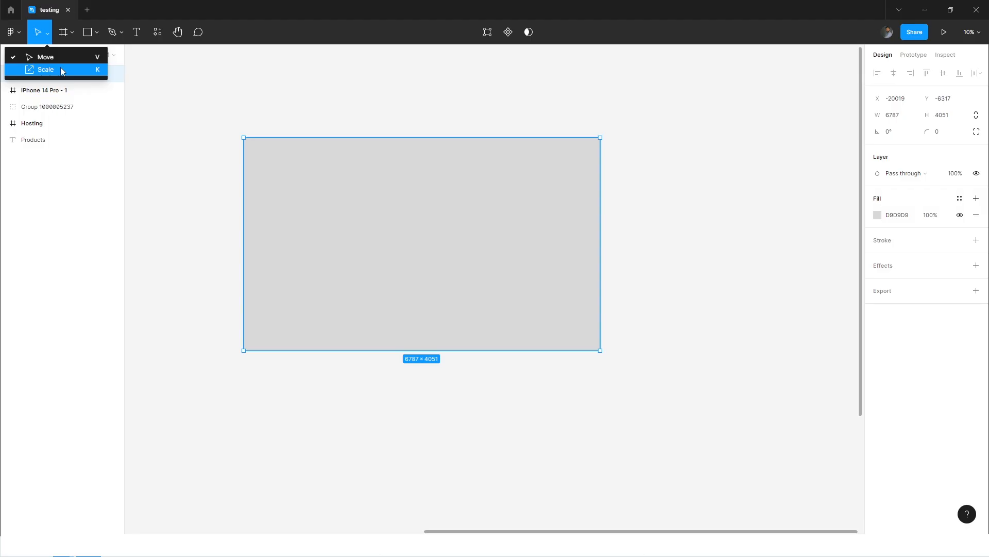
left_click(395, 171)
left_click(72, 33)
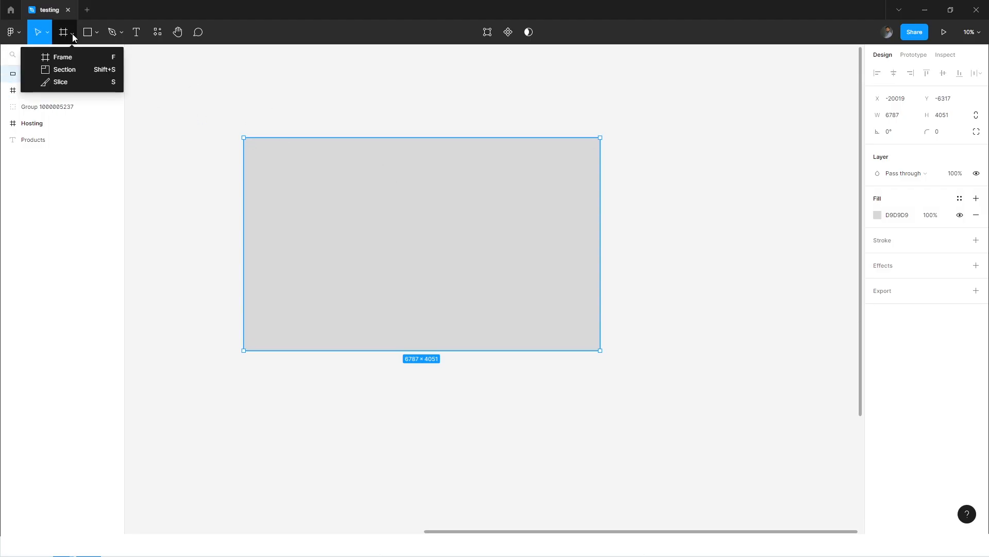
- Delete the grey rectangle from the canvas
left_click(394, 223)
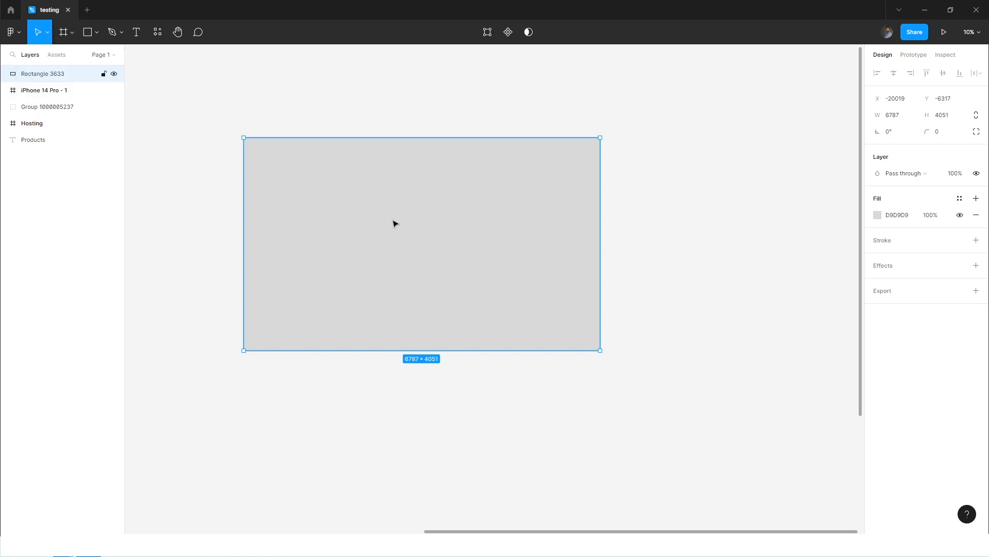
key("Delete")
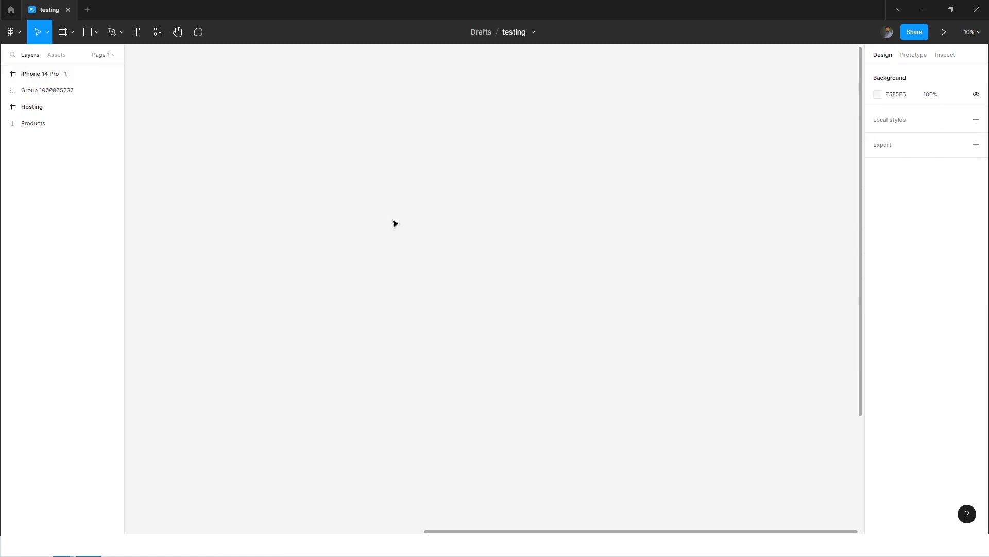
- Activate the Frame tool and look through its Phone, Tablet, Desktop and Presentation size presets
left_click(76, 40)
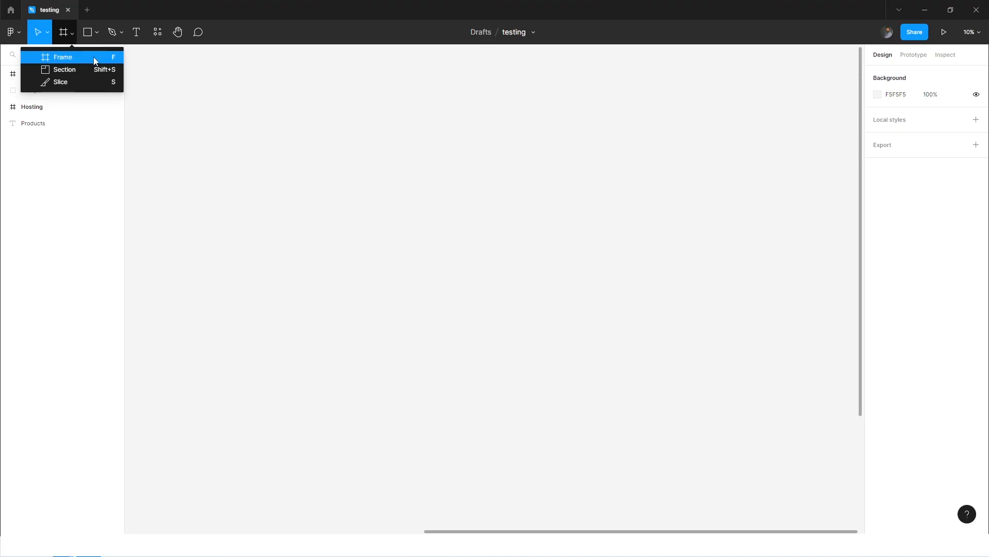
left_click(84, 59)
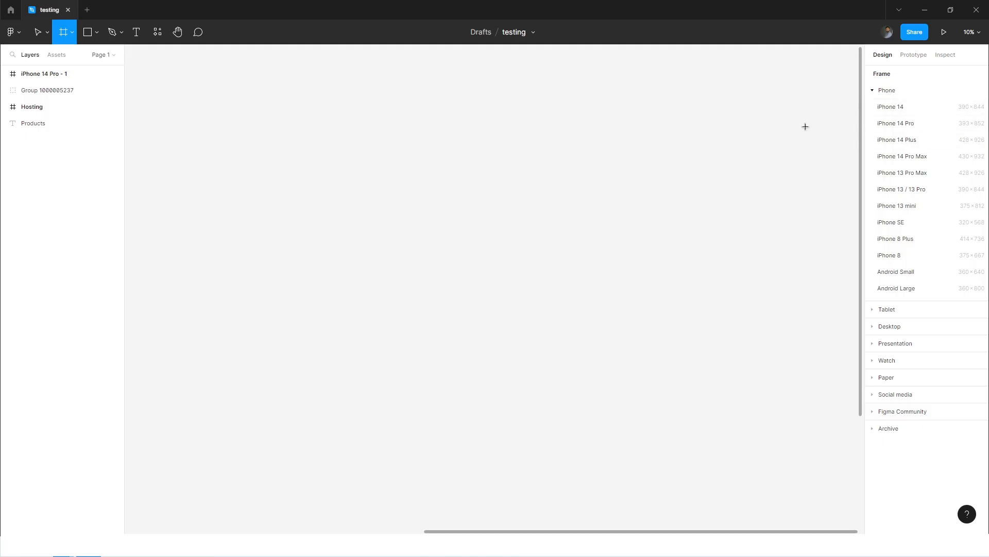
left_click(873, 91)
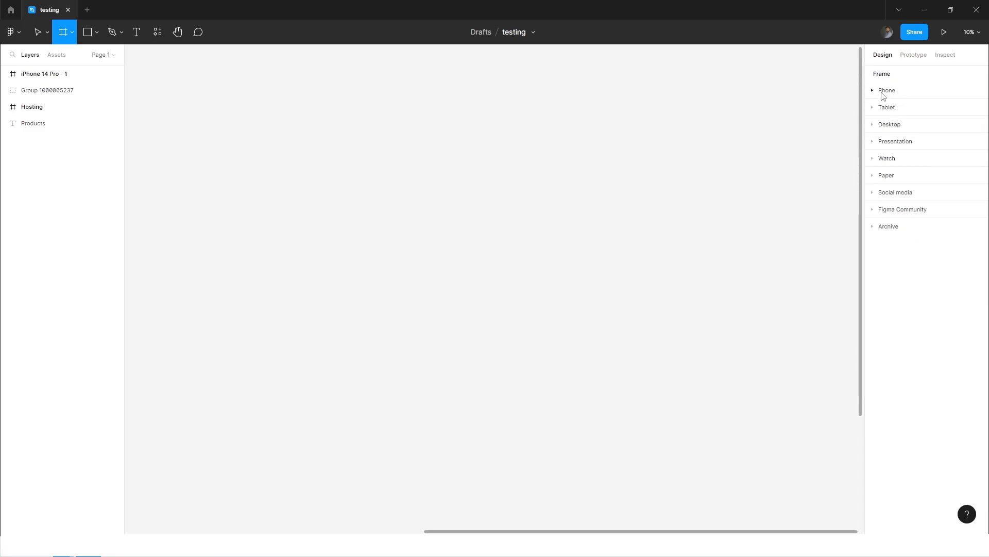
left_click(873, 92)
left_click(870, 92)
left_click(870, 109)
left_click(871, 109)
left_click(874, 125)
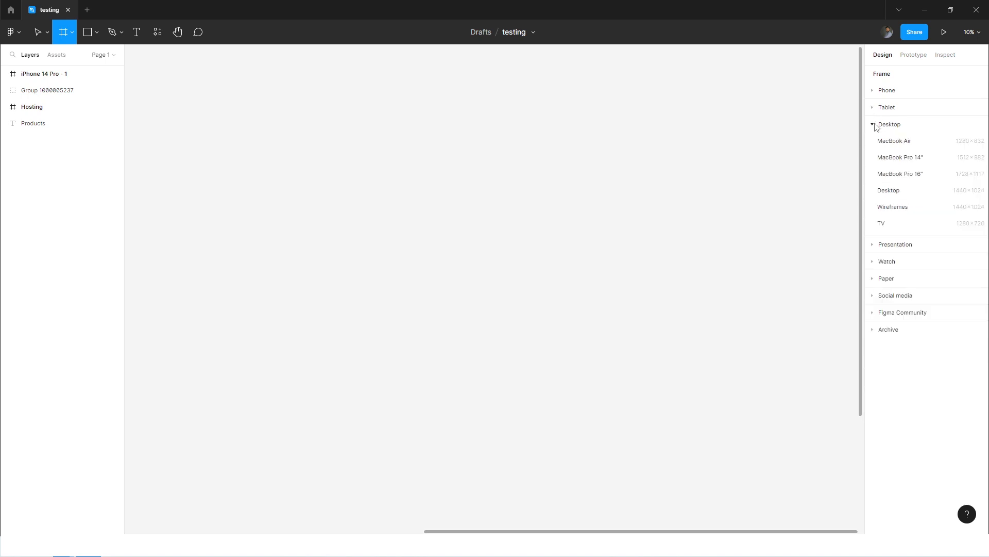
left_click(874, 126)
left_click(874, 146)
left_click(873, 147)
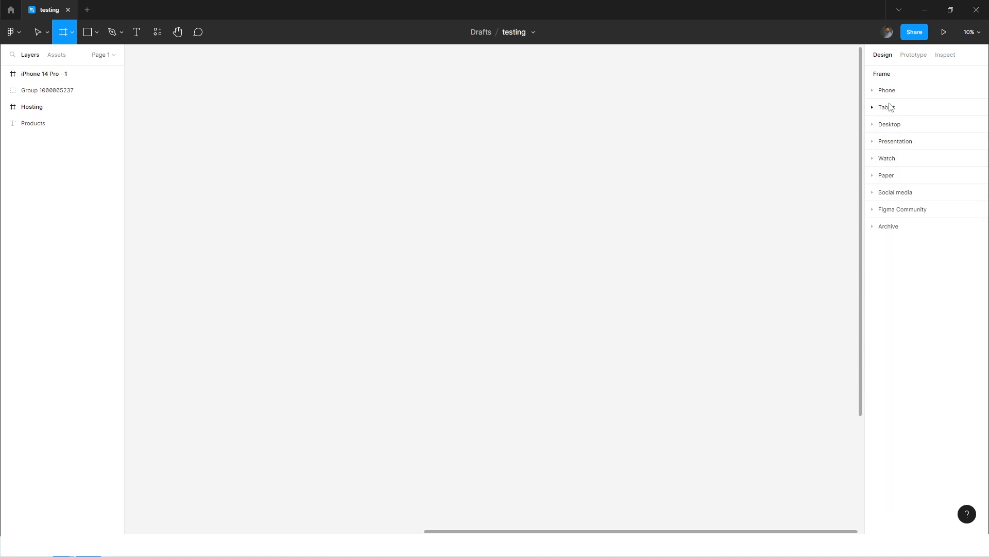
- Create a frame from the iPhone 14 phone preset and move it to about X -15629, Y -3876
left_click(873, 91)
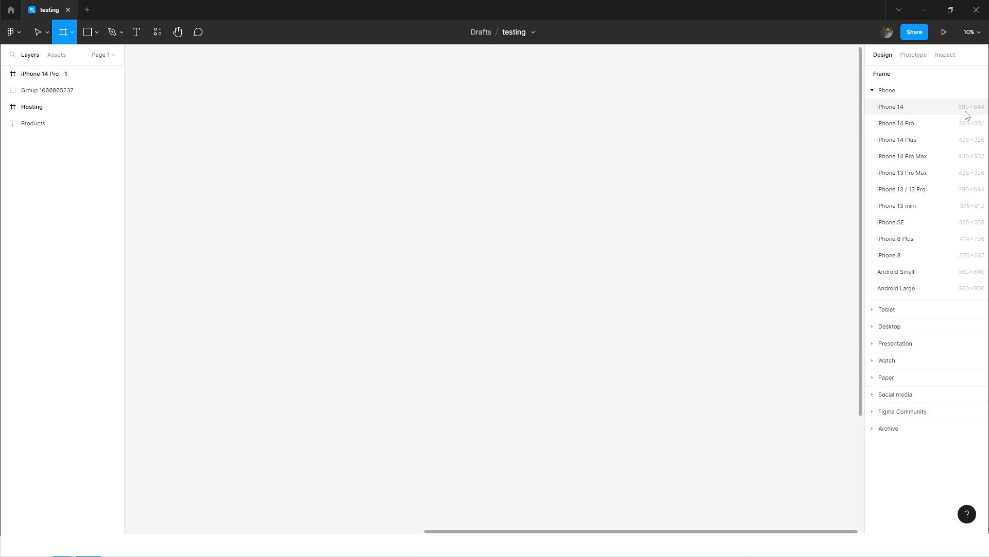
left_click(890, 111)
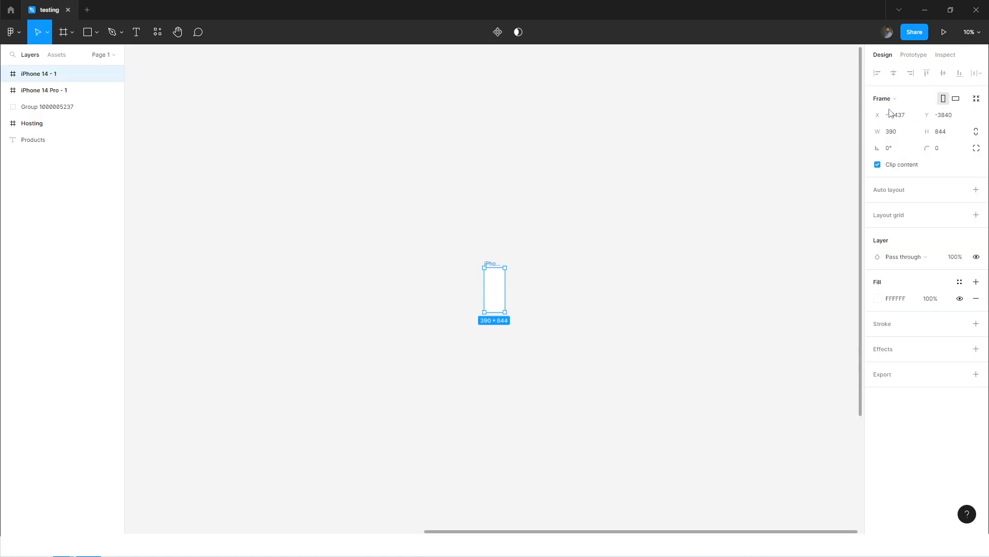
scroll(483, 305, "up", 6)
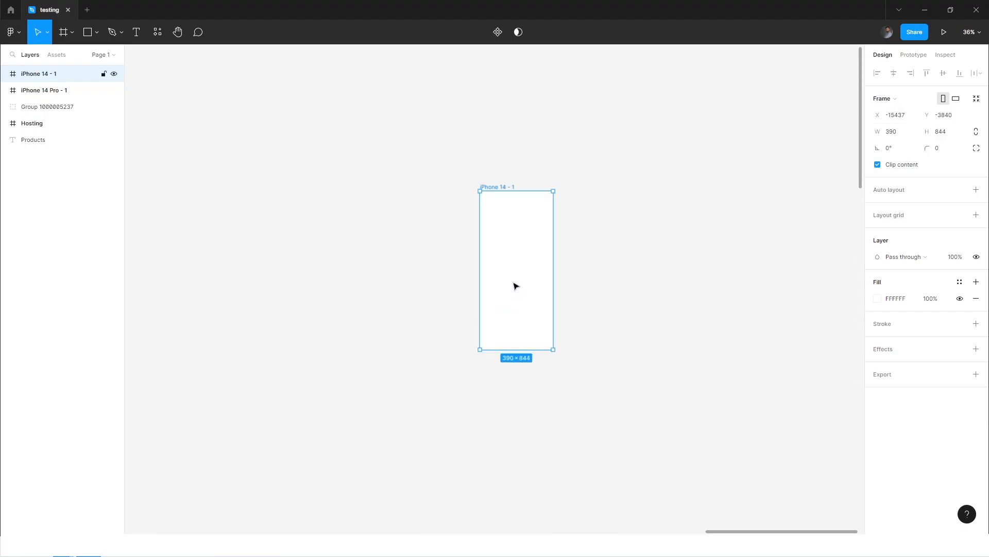
left_click_drag(552, 195, 482, 183)
scroll(483, 182, "up", 4)
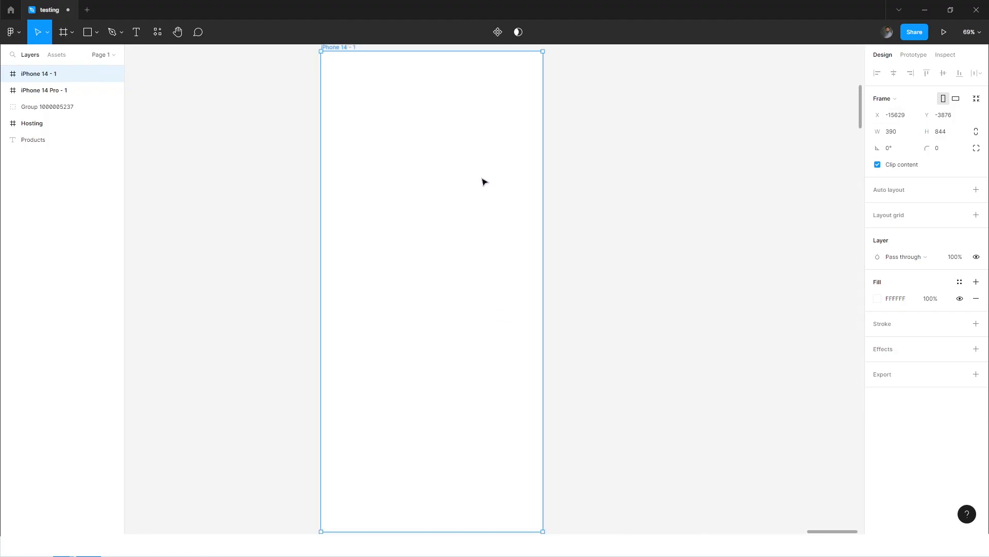
scroll(487, 180, "down", 3)
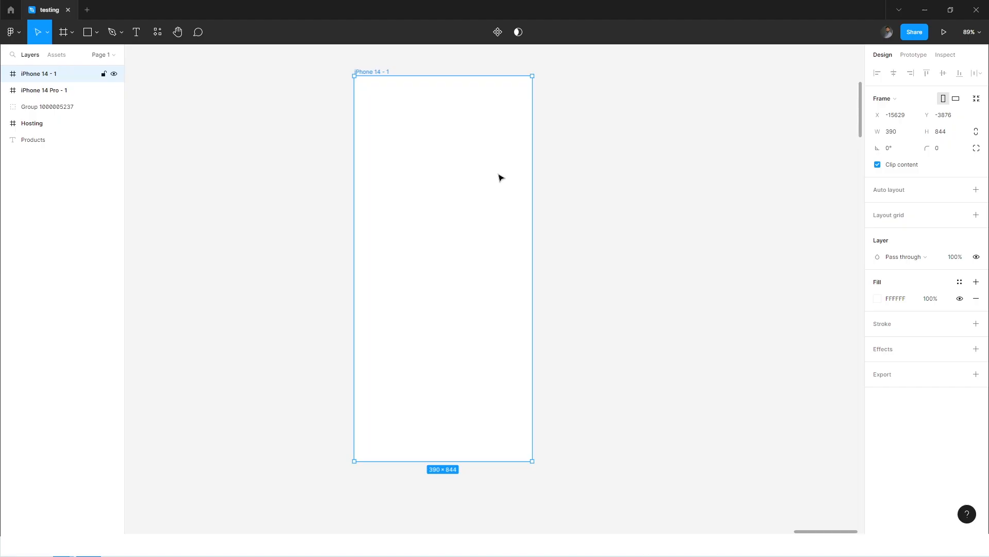
scroll(499, 177, "down", 3)
left_click(594, 188)
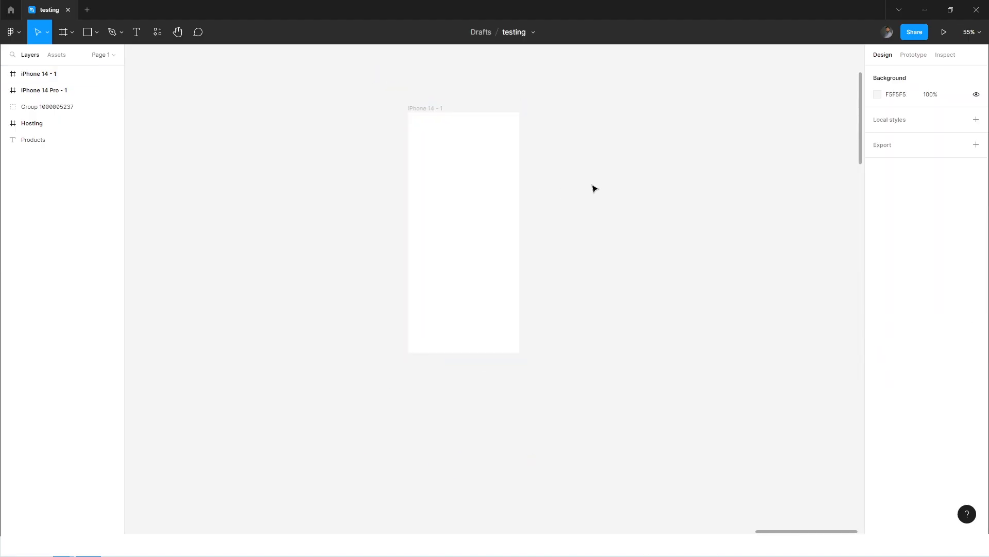
- Add an iPhone 14 Pro Max frame to the right of the iPhone 14 frame, with their top edges aligned
key("f")
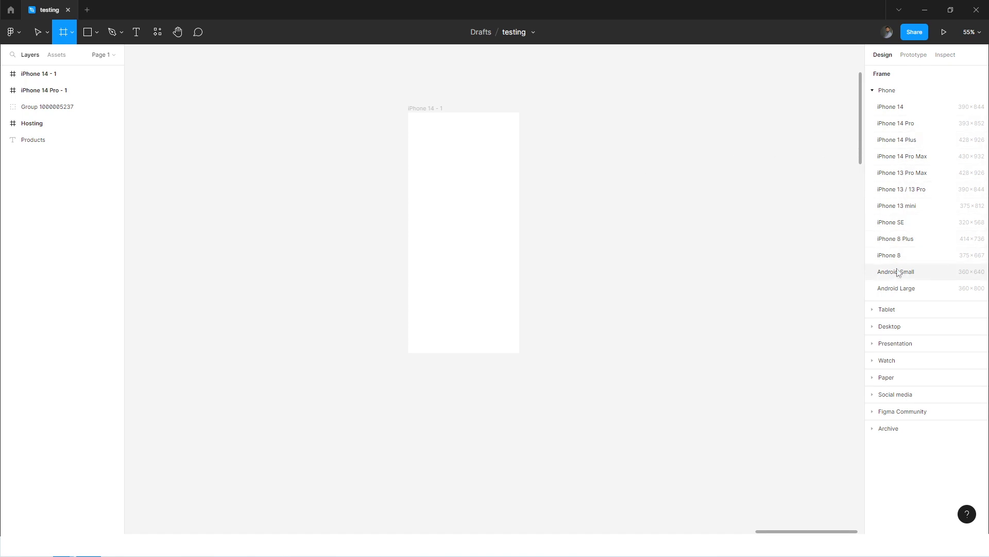
left_click(921, 162)
left_click_drag(594, 212, 597, 187)
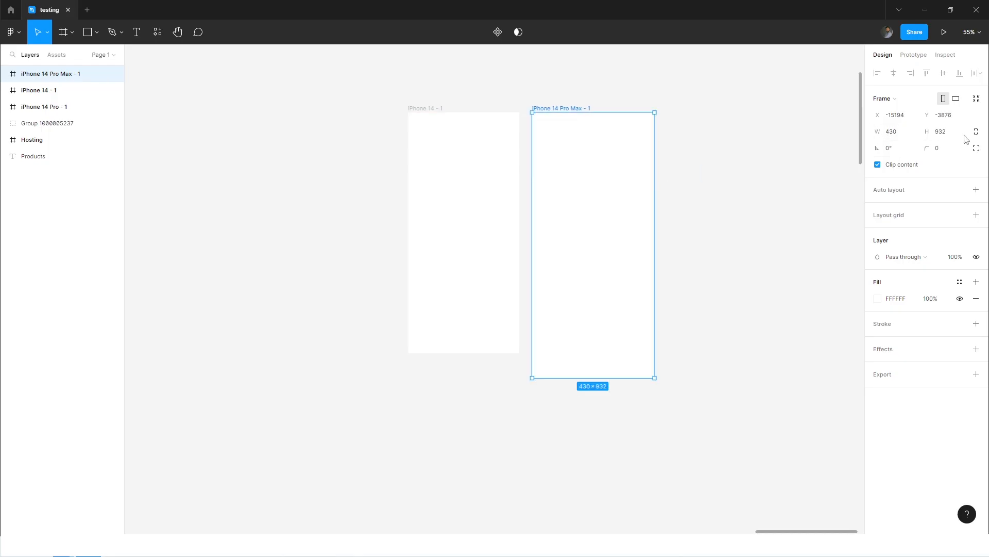
left_click(709, 207)
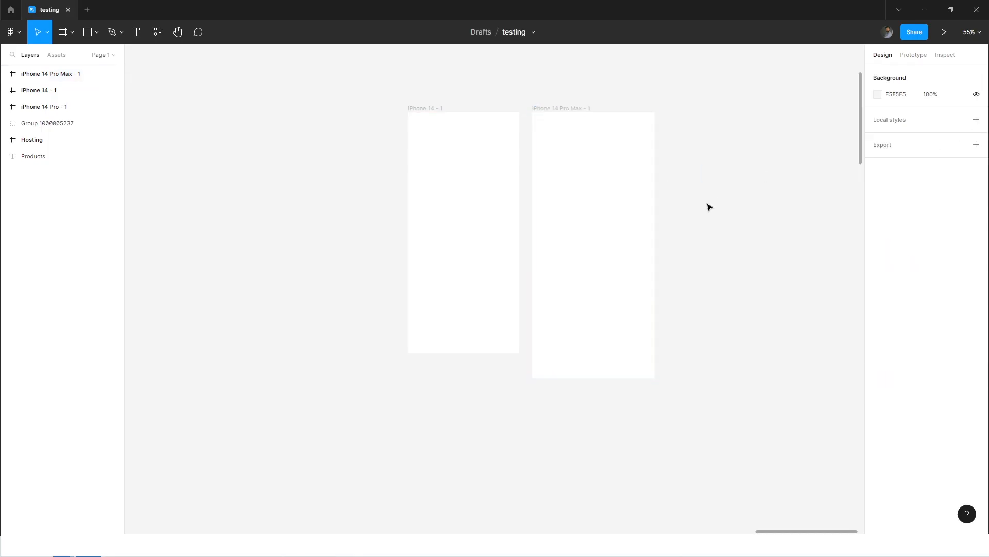
- Add a tablet frame from the iPad Pro 11" preset
key("f")
left_click(879, 91)
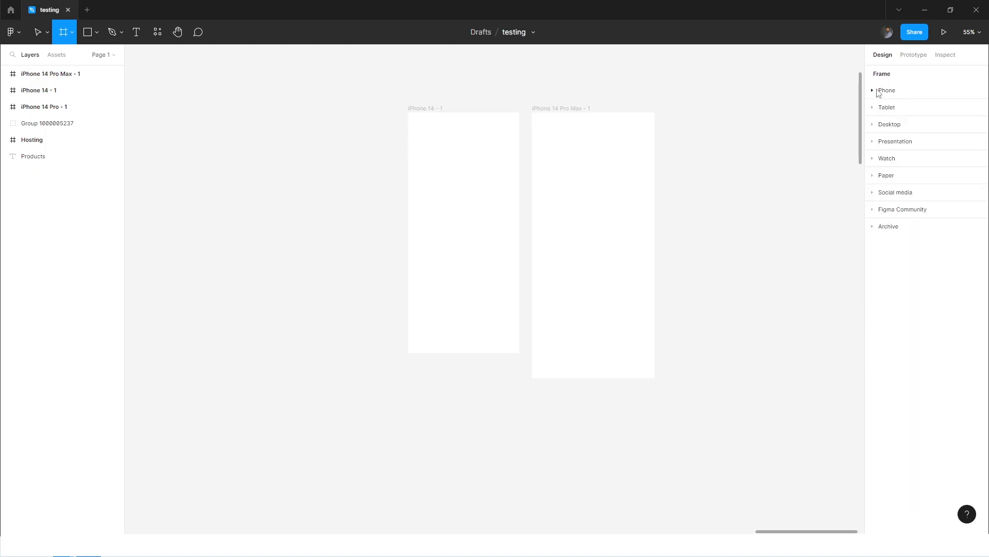
left_click(879, 108)
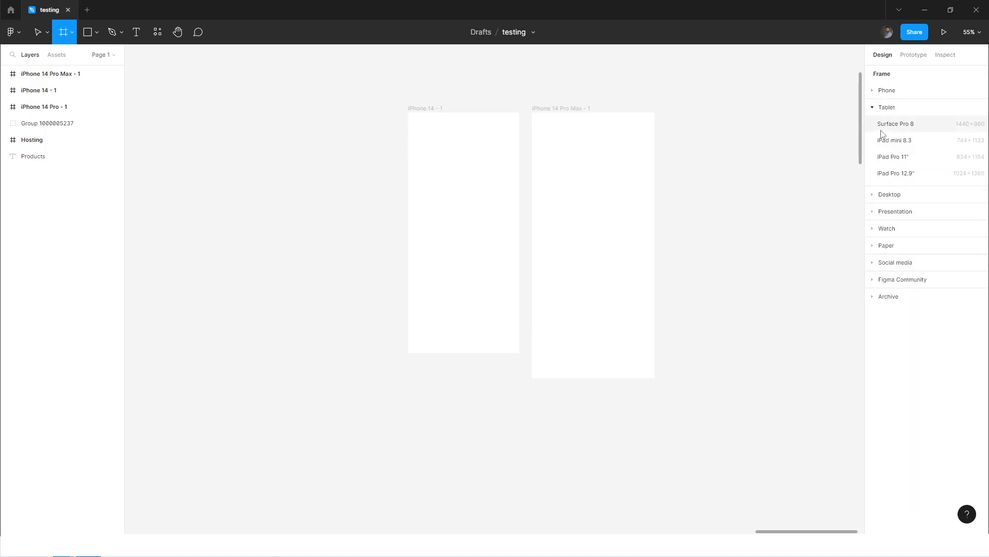
left_click(891, 159)
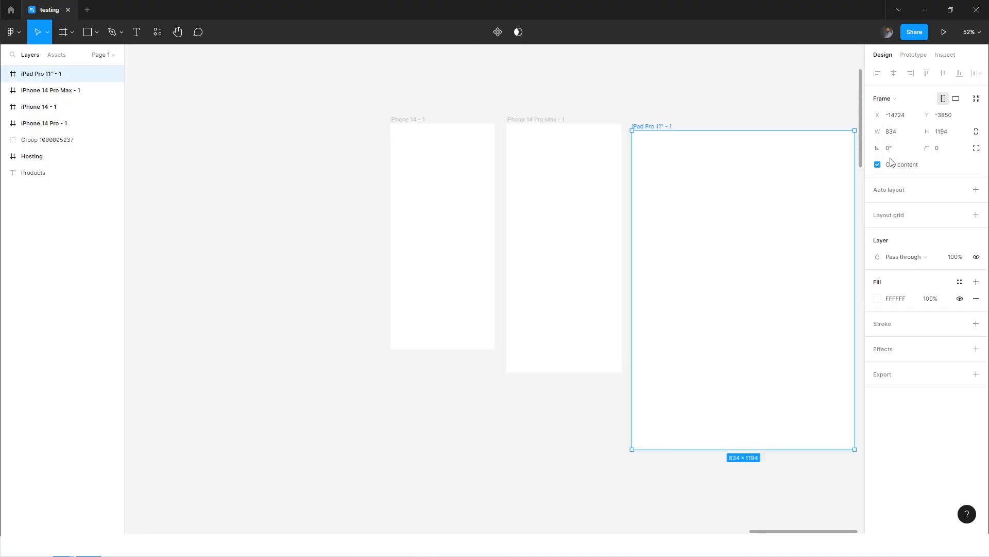
- Move the iPad Pro 11" frame further away from the iPhone 14 Pro Max frame, to about X -14590, Y -3923
left_click_drag(746, 205, 753, 258)
scroll(467, 232, "down", 4)
scroll(661, 237, "up", 4)
scroll(661, 237, "up", 4)
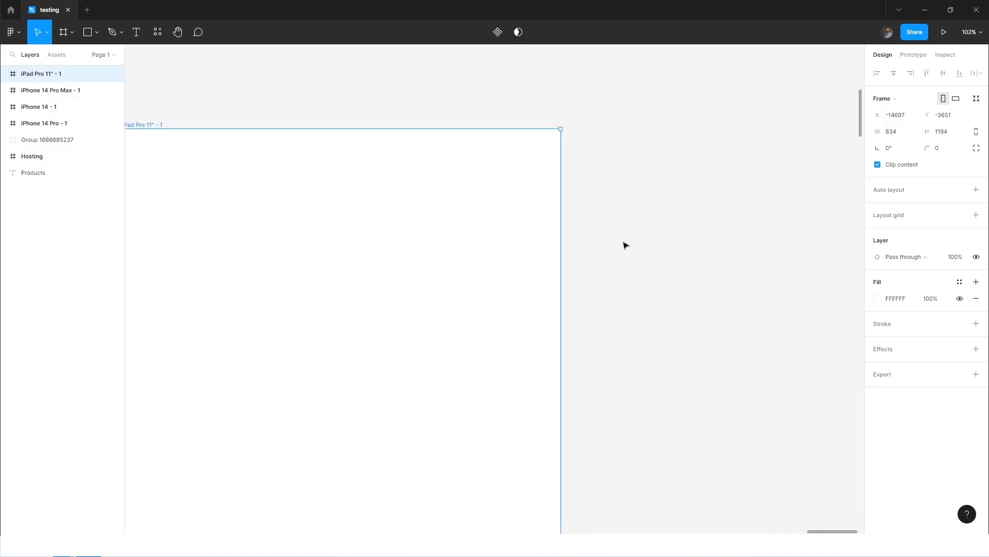
left_click_drag(353, 263, 450, 201)
scroll(477, 216, "down", 5)
scroll(445, 196, "up", 3)
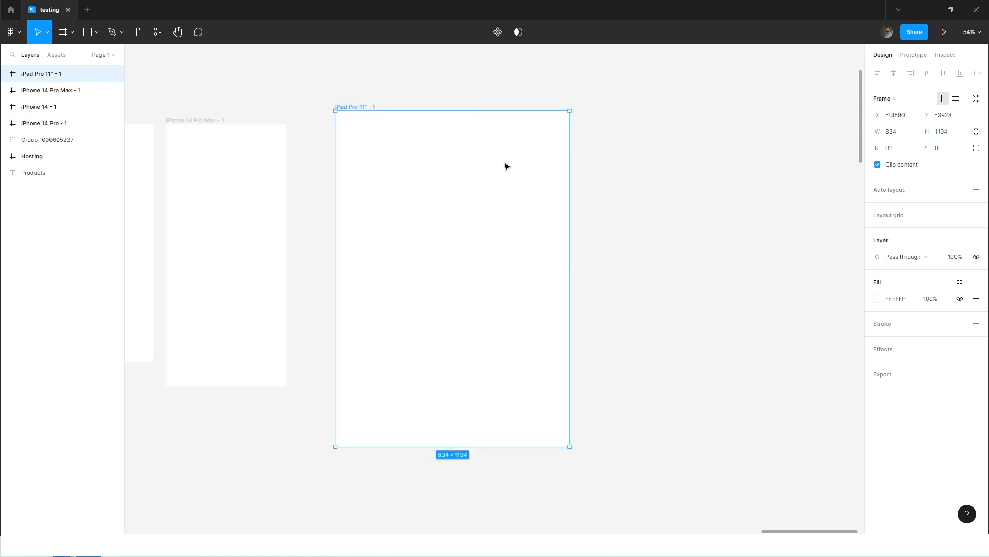
scroll(388, 162, "down", 1)
scroll(387, 161, "down", 2)
left_click(632, 176)
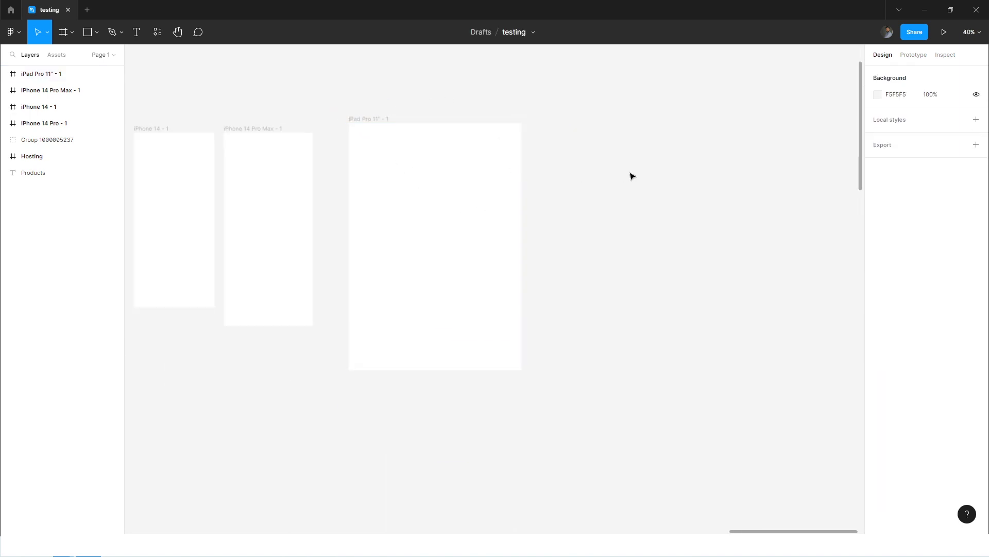
- Add a frame from the 1440 × 1024 Desktop preset in the Desktop category
left_click(74, 32)
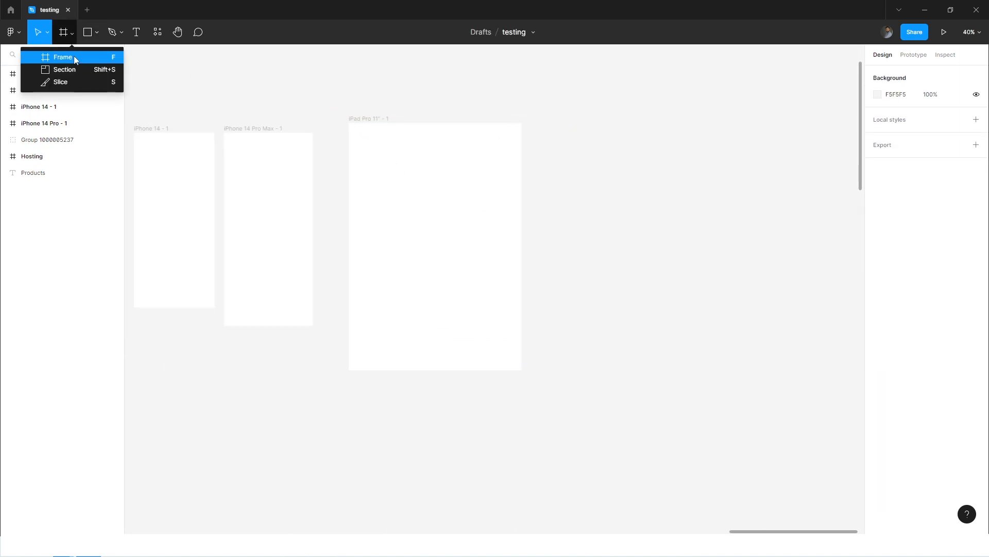
left_click(73, 55)
left_click(873, 109)
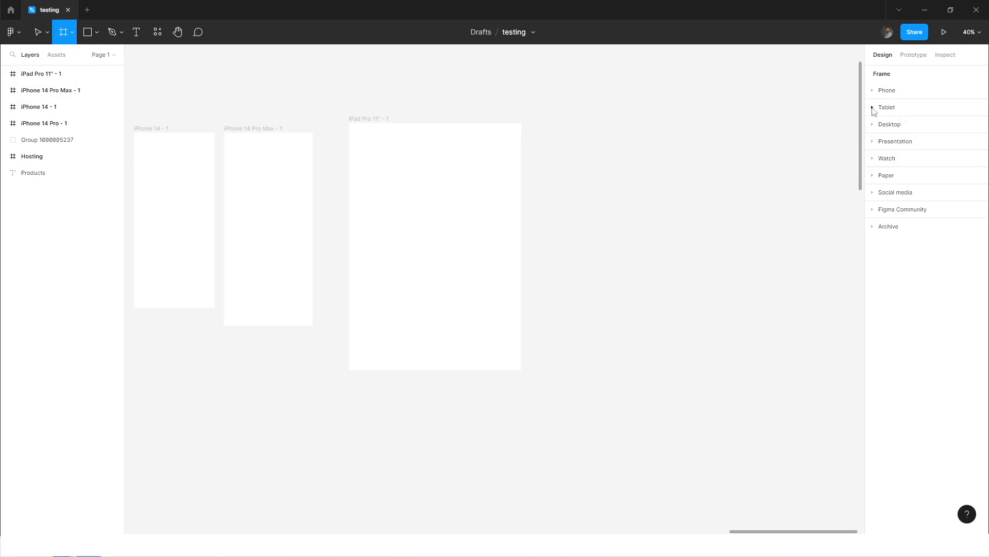
left_click(873, 126)
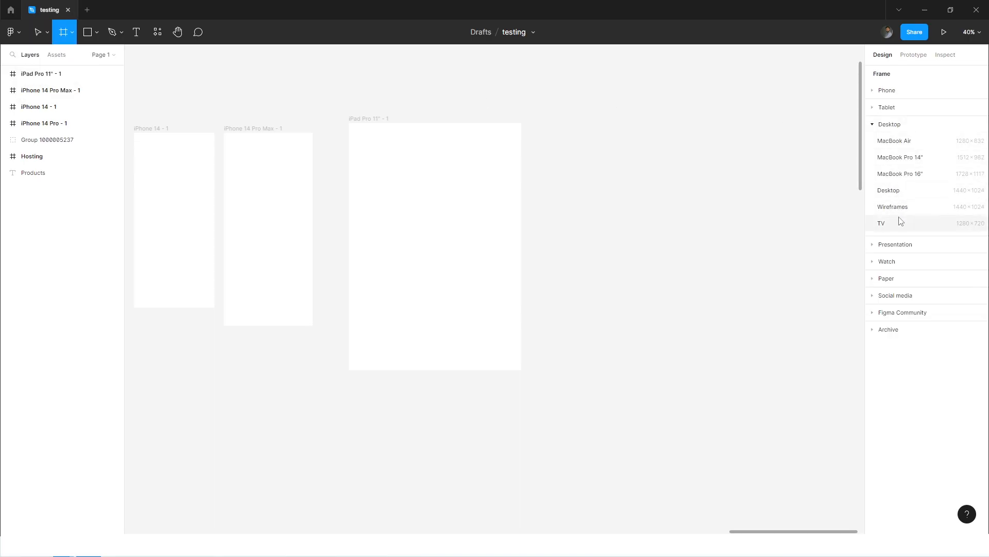
left_click(903, 192)
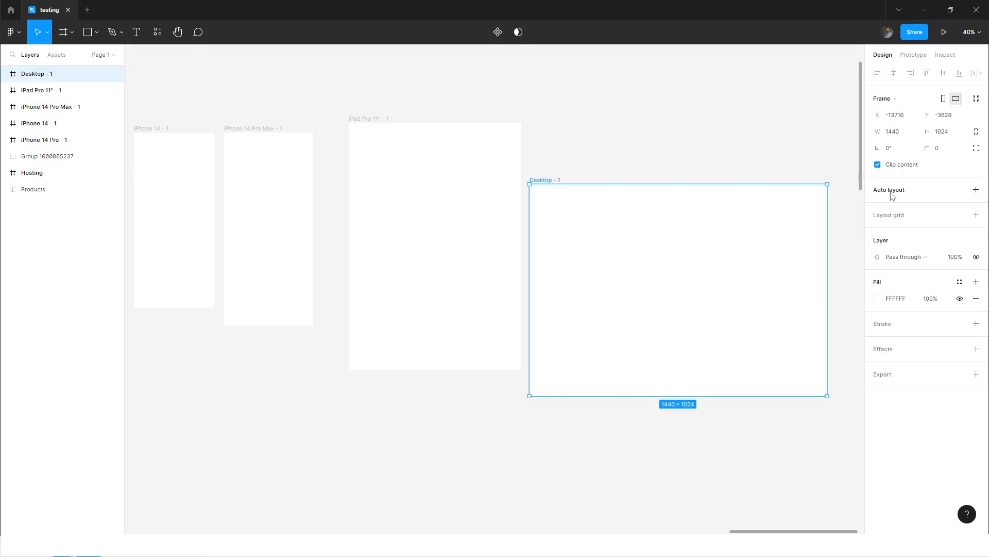
- Move the Desktop frame up beside the iPad Pro 11" frame, to about X -13726, Y -3852, and deselect it
left_click_drag(720, 256, 720, 229)
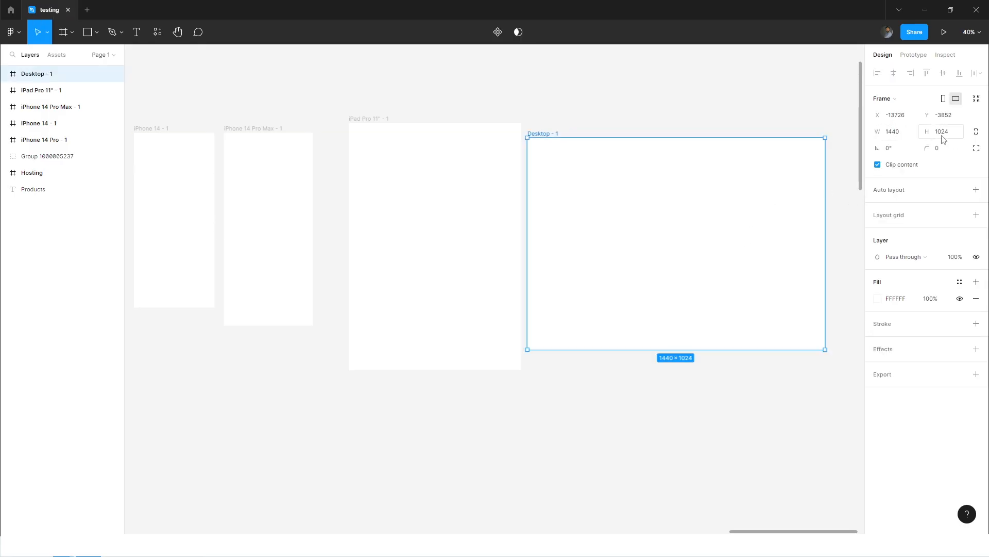
scroll(797, 219, "up", 3)
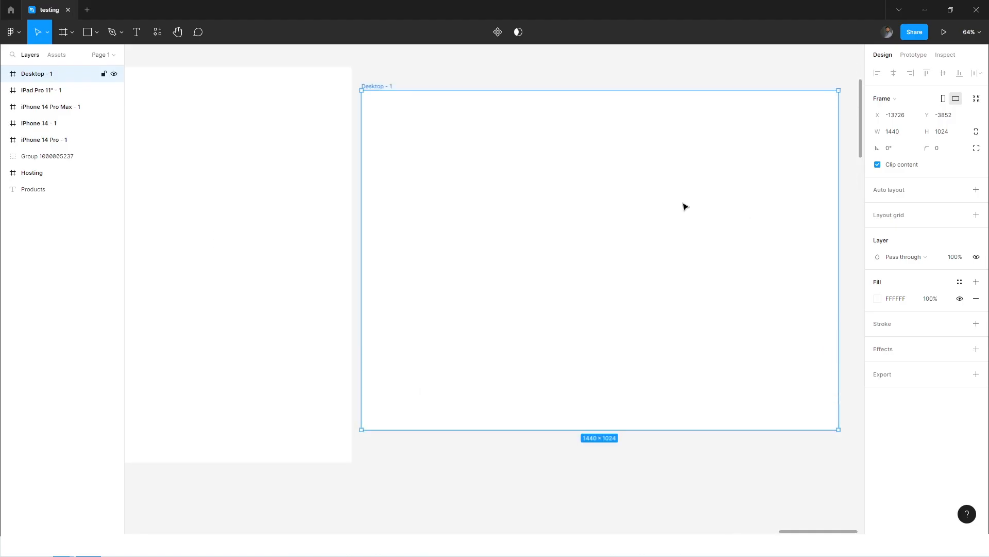
scroll(467, 178, "down", 3)
left_click(766, 188)
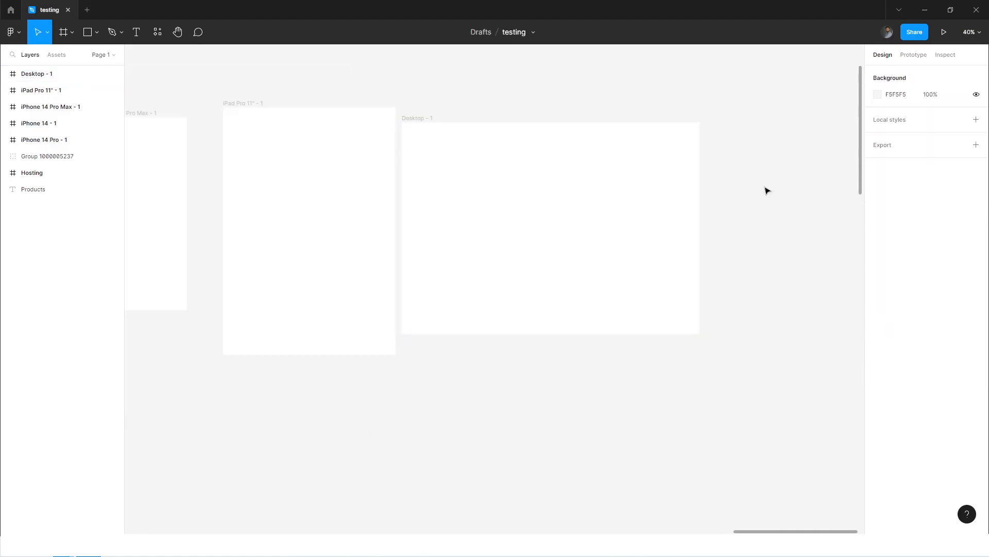
- Add a frame from the MacBook Pro 14" preset and place it below the Desktop frame, at about X -13589, Y -2630
key("f")
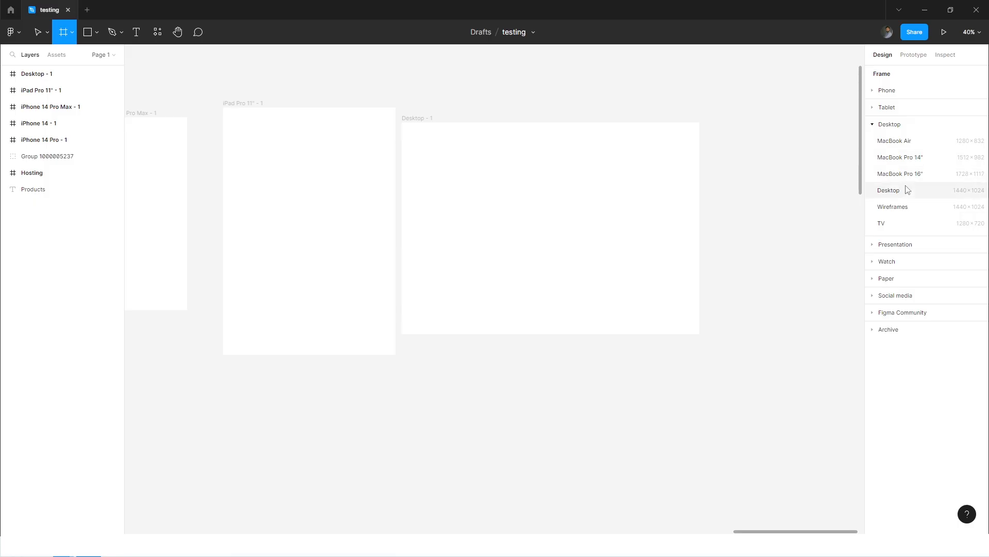
left_click(906, 159)
left_click_drag(696, 255, 516, 374)
scroll(590, 293, "down", 3)
left_click_drag(586, 285, 539, 320)
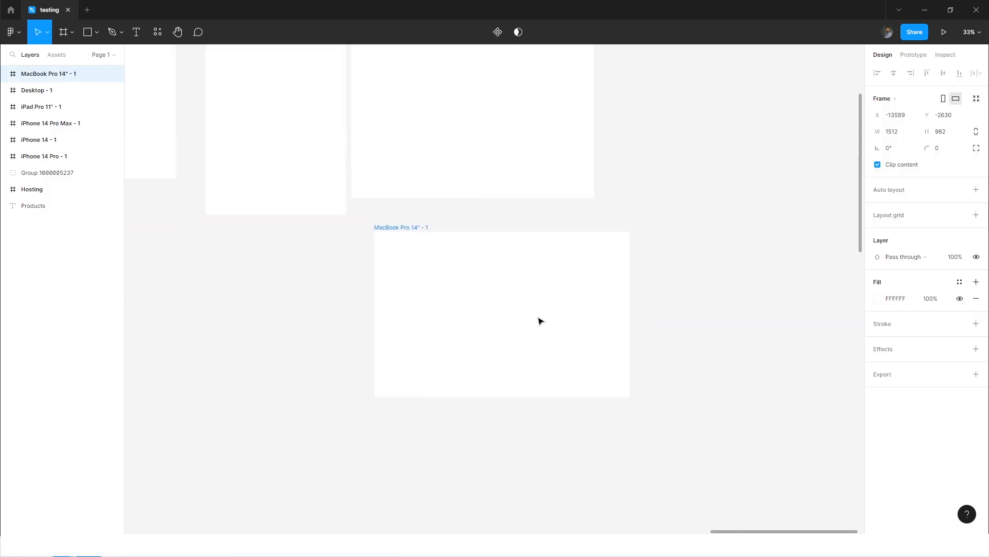
scroll(541, 311, "up", 5)
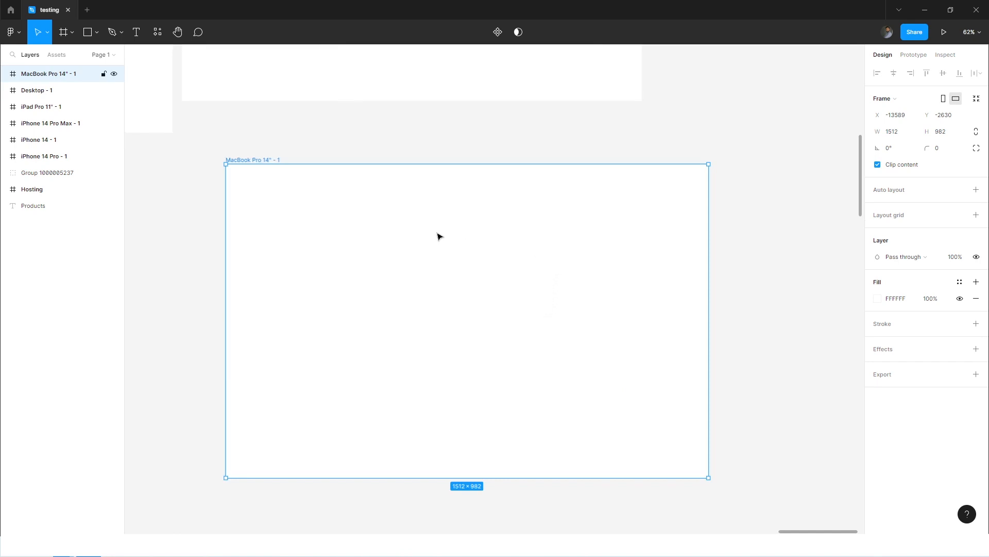
scroll(437, 234, "down", 5)
key("Escape")
- Add a Slide 16:9 frame from the Presentation presets and move it up to about X -11839, Y -3340
key("f")
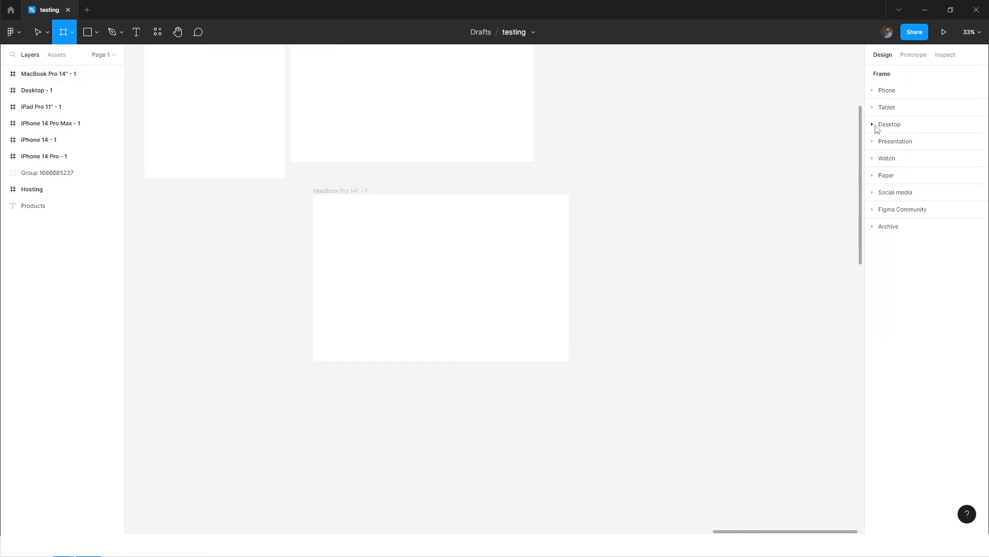
left_click(874, 142)
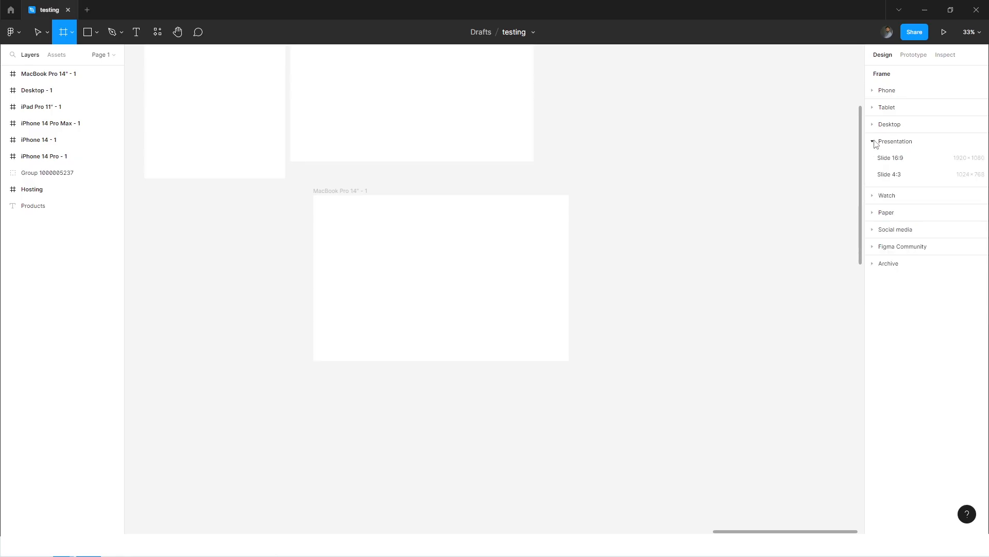
left_click(913, 162)
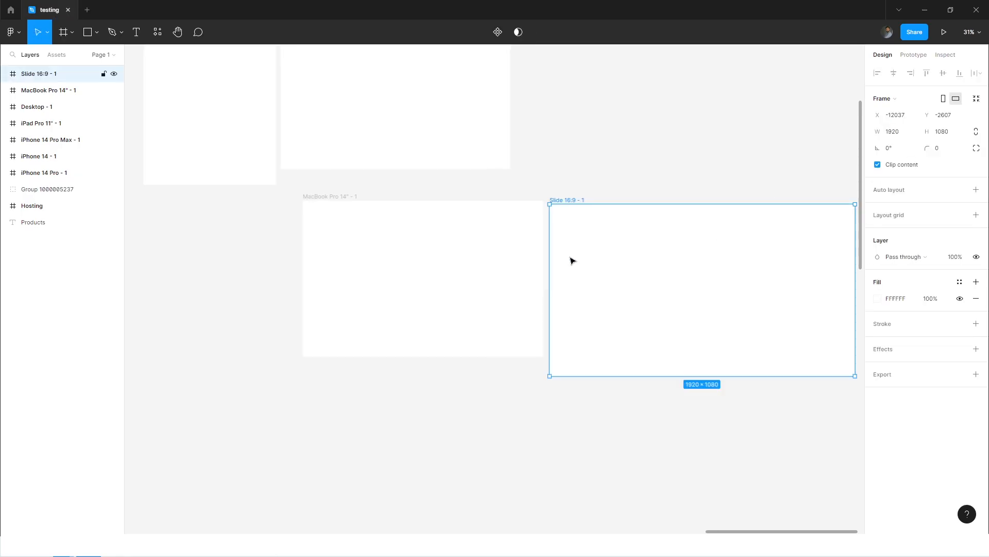
scroll(493, 267, "down", 3)
left_click_drag(659, 270, 681, 183)
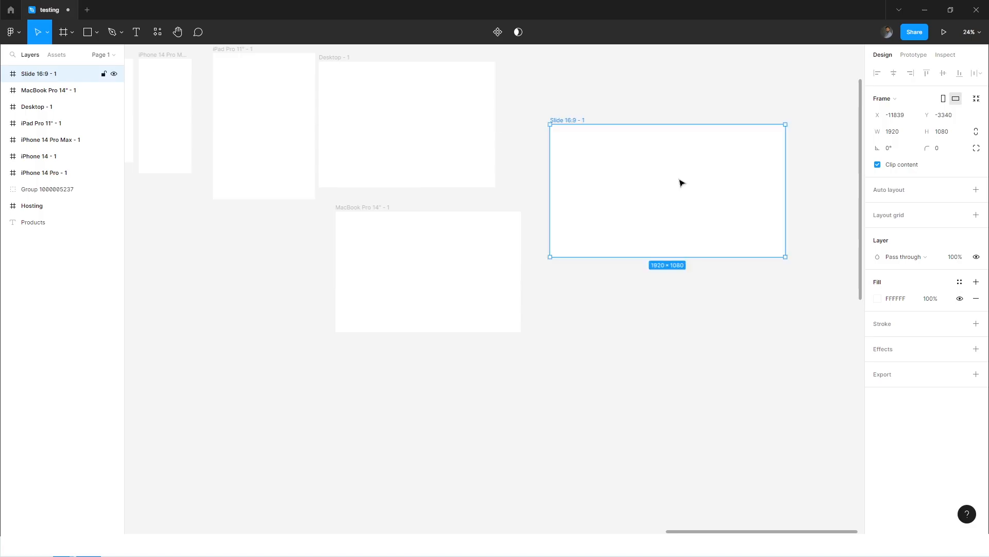
scroll(725, 183, "up", 3)
left_click(757, 335)
- Add an Apple Watch 44mm frame from the Watch presets and place it below the Slide 16:9 frame, at about X -11236, Y -2139
key("f")
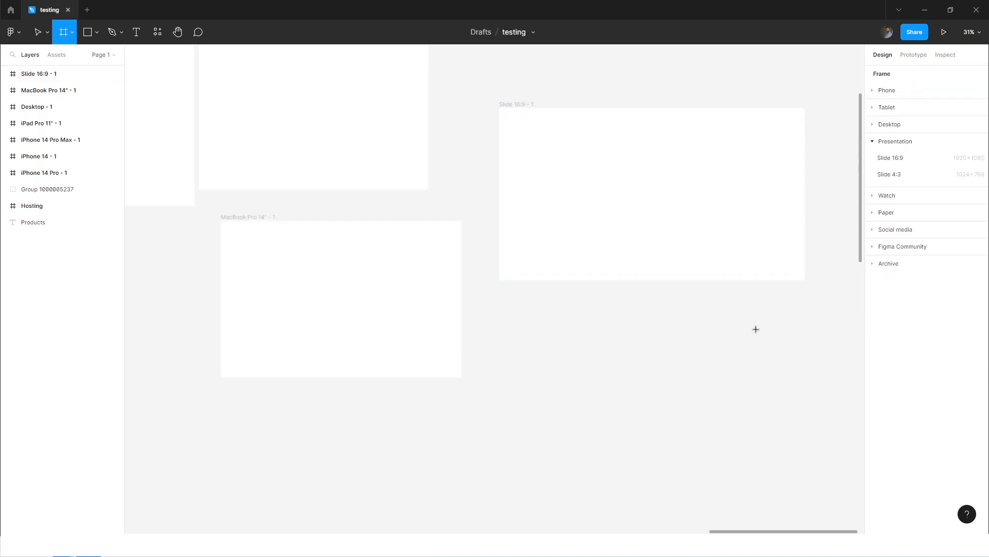
left_click(874, 143)
left_click(873, 159)
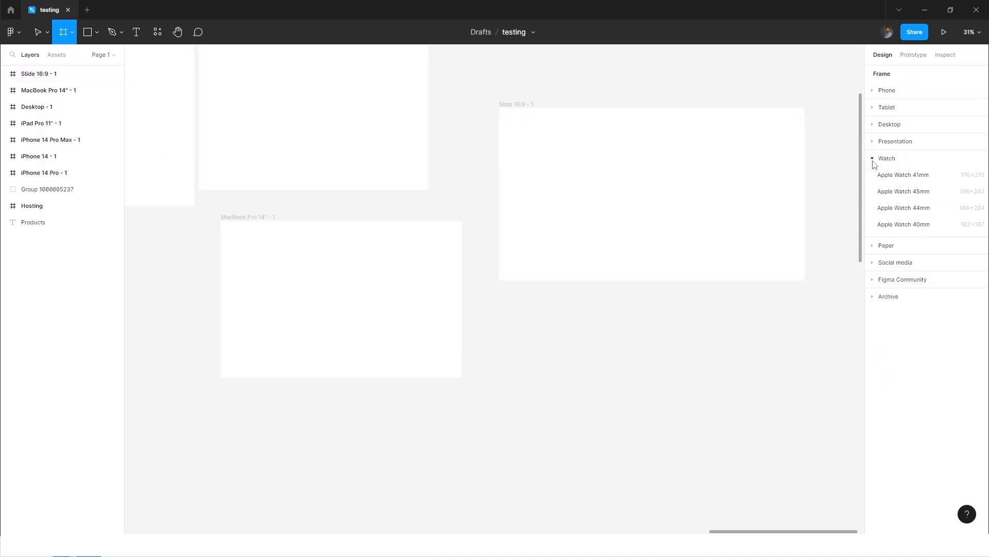
left_click(905, 211)
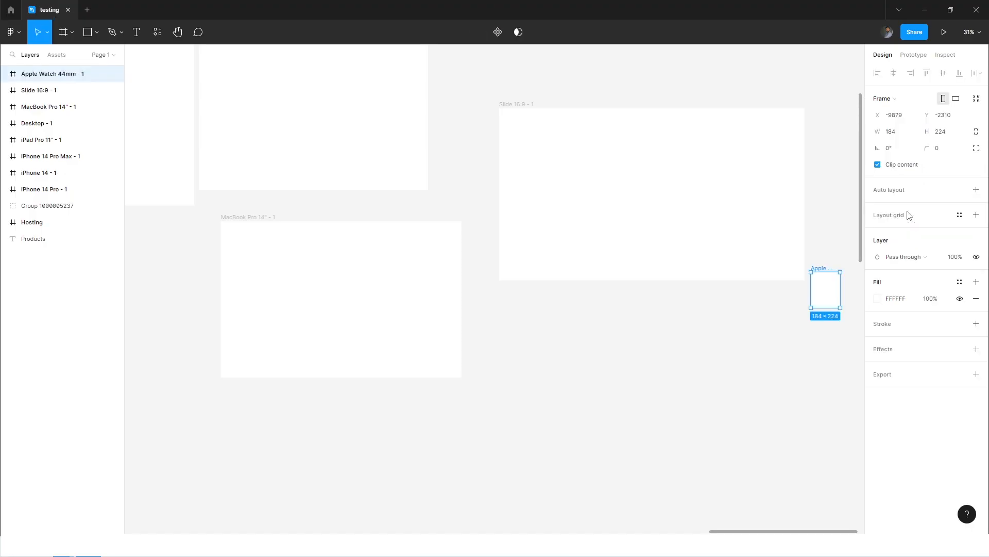
left_click_drag(819, 303, 603, 330)
scroll(613, 327, "up", 10)
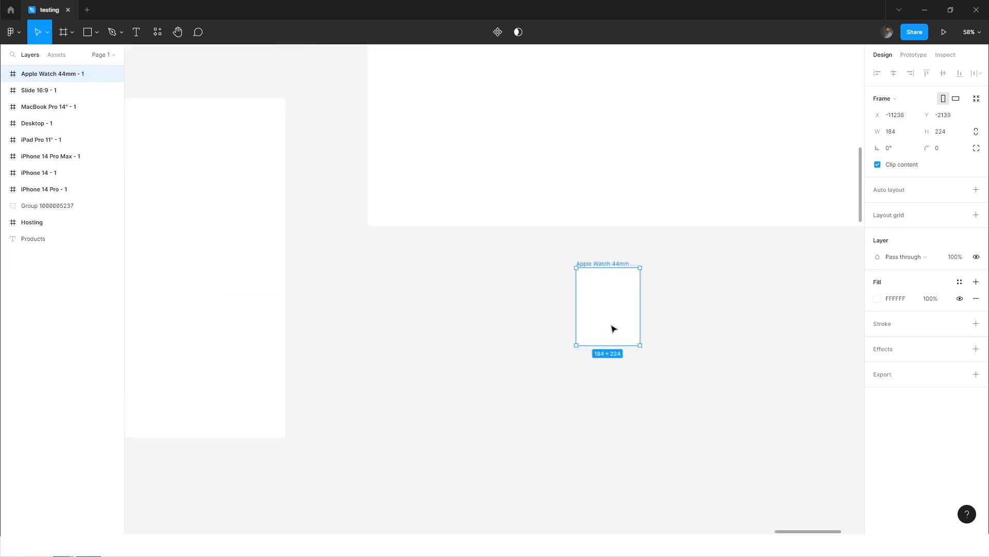
key("Escape")
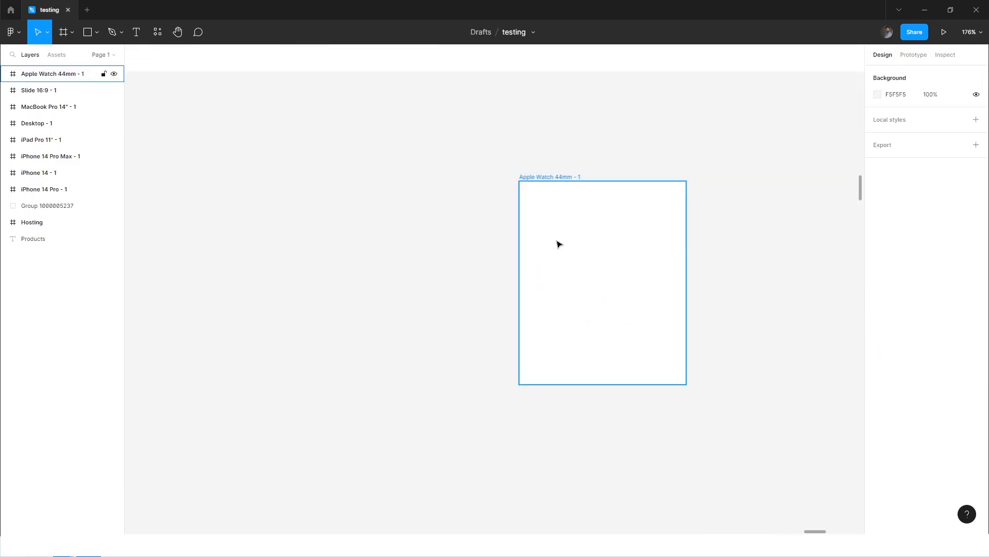
- Draw an ellipse about 144 × 140 centred in the Apple Watch frame and shape it into a pie with a sweep of about -80.79%
left_click(97, 32)
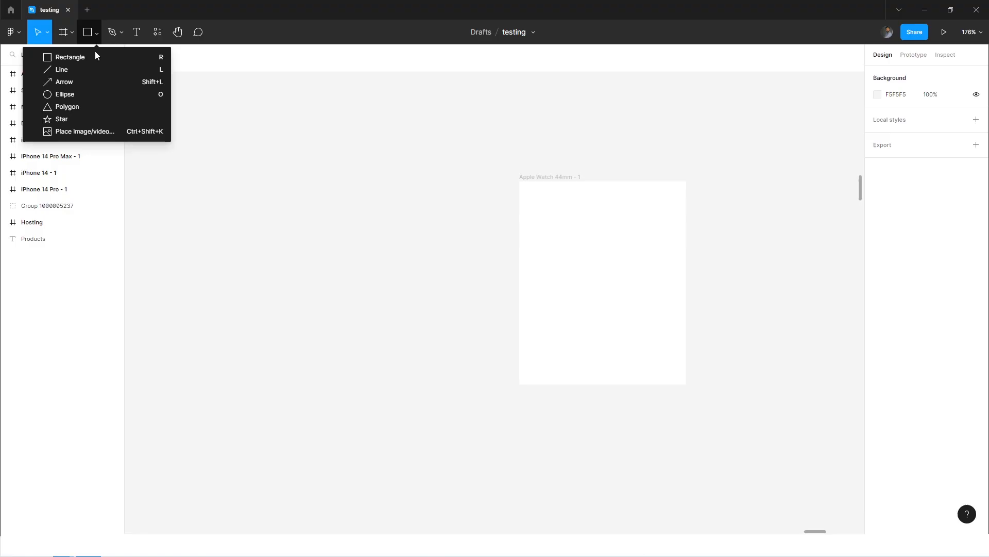
left_click(85, 92)
mouse_move(531, 204)
left_mouse_down()
mouse_move(682, 342)
mouse_move(663, 331)
left_mouse_up()
left_click_drag(601, 246, 626, 340)
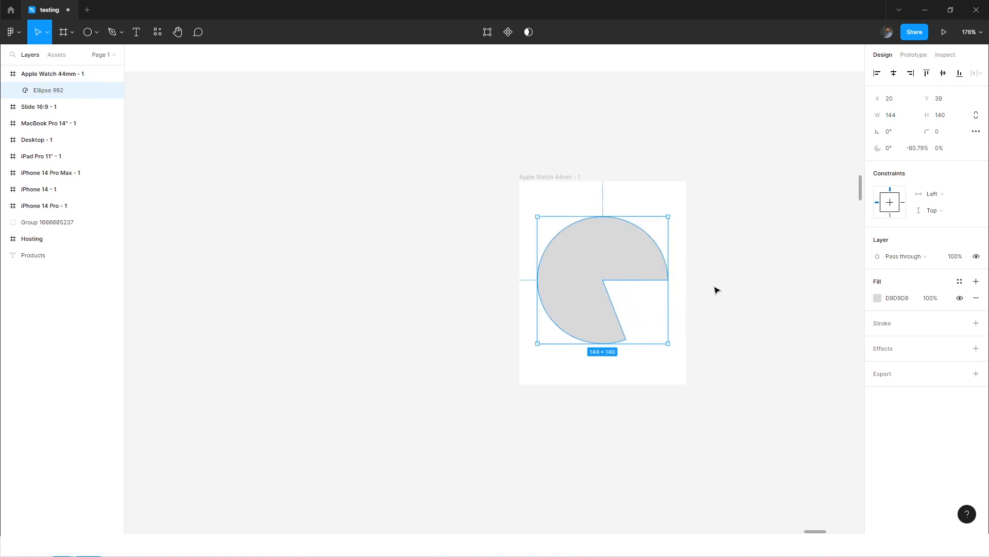
left_click(716, 288)
- Move the Apple Watch 44mm frame closer to the Slide 16:9 frame, to about X -11312, Y -2192, and deselect it
left_click(547, 179)
left_click_drag(548, 178, 477, 132)
scroll(567, 147, "down", 5)
scroll(592, 158, "down", 3)
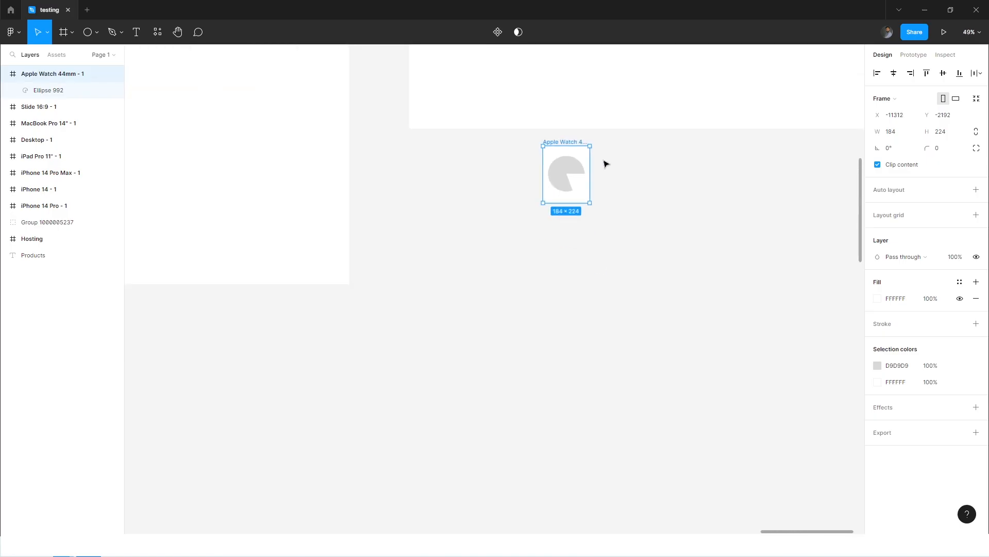
scroll(605, 162, "up", 5)
scroll(526, 137, "down", 2)
scroll(510, 147, "down", 1)
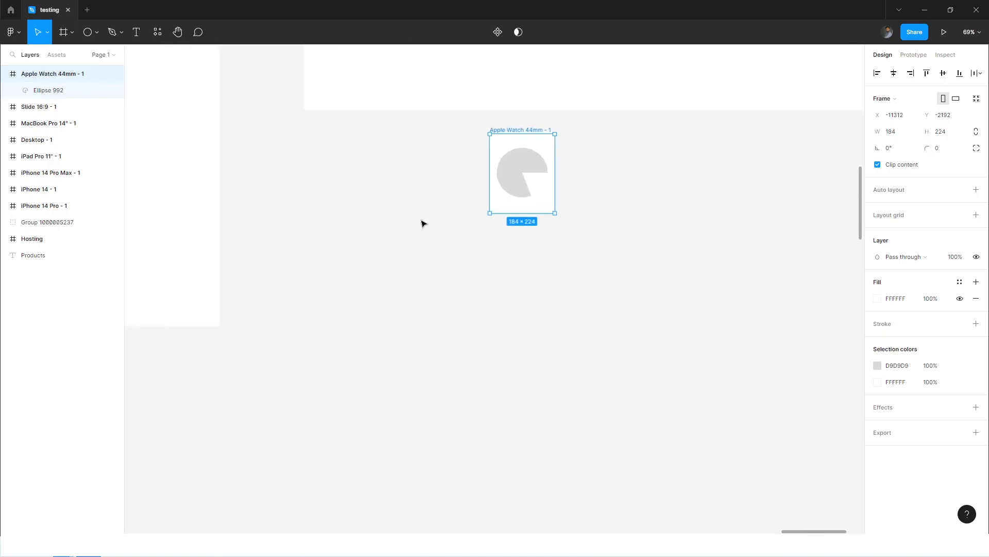
left_click(422, 222)
- Add a 1080 × 1080 Instagram post frame from the Social media presets, after viewing the Paper presets
key("f")
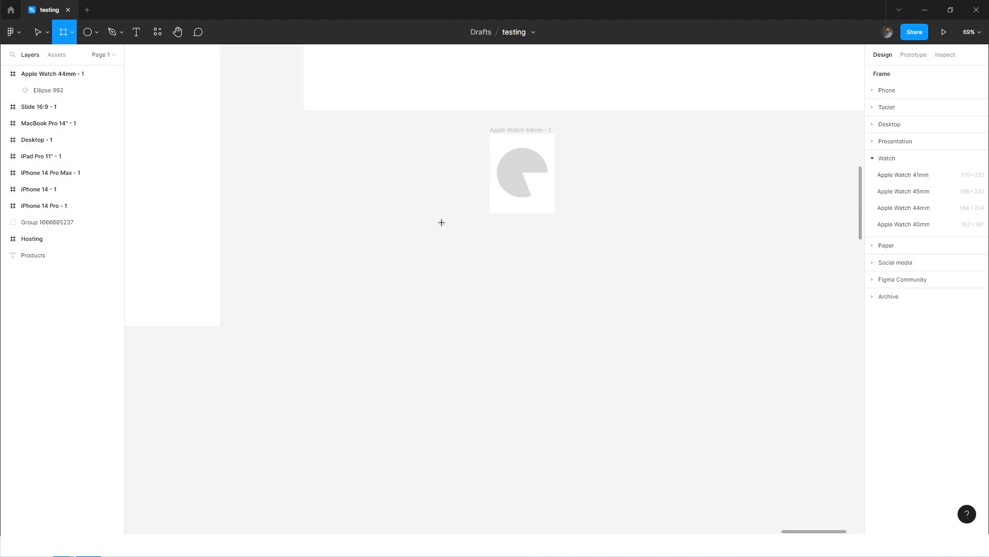
left_click(878, 160)
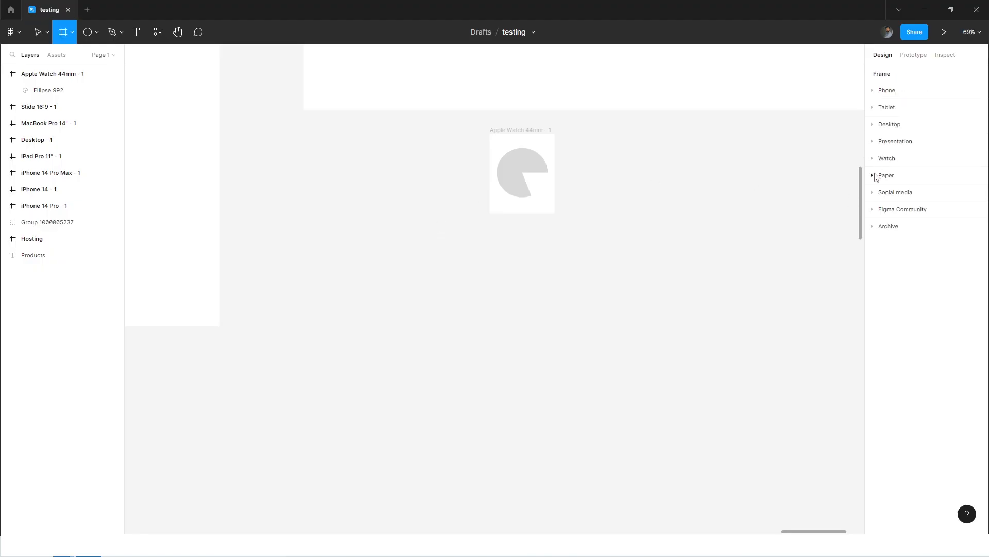
left_click(877, 176)
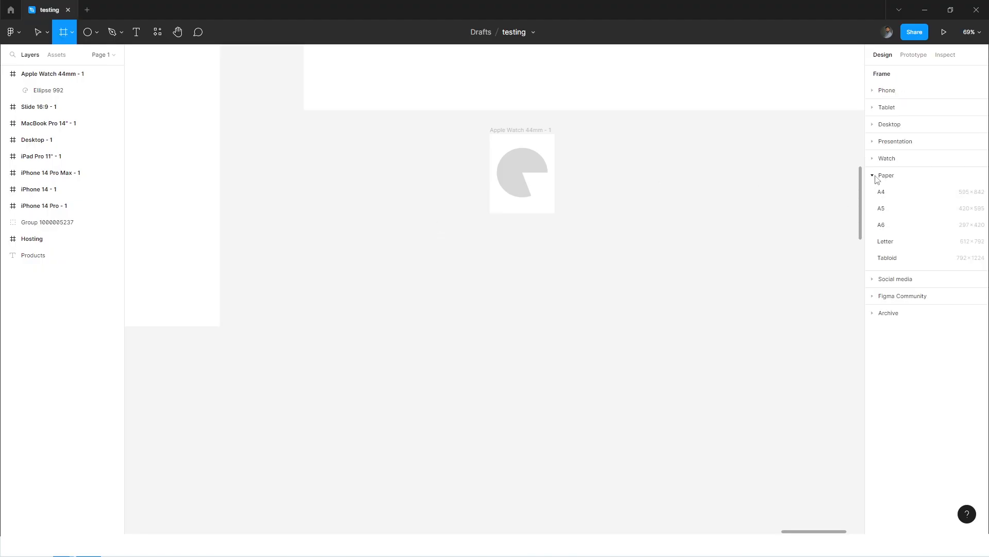
left_click(877, 176)
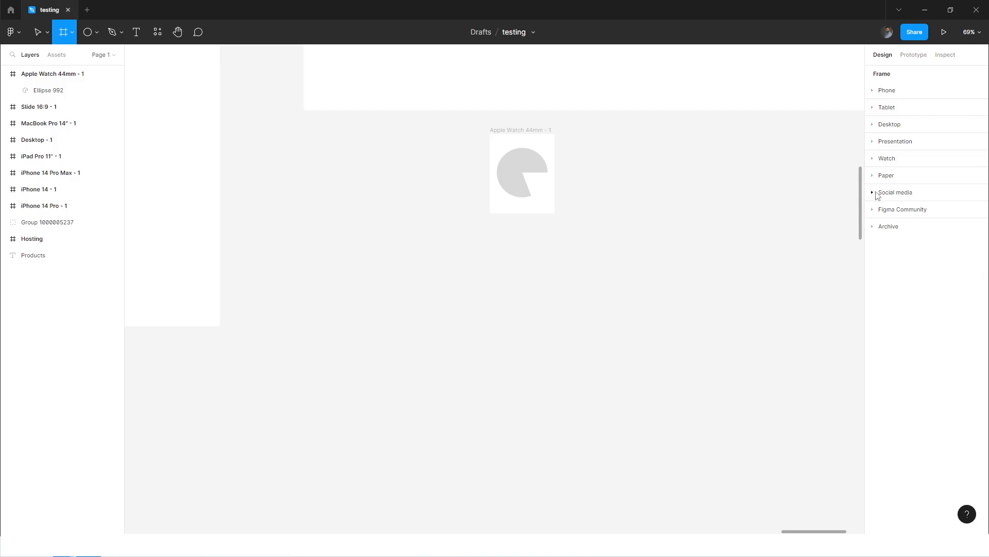
left_click(877, 193)
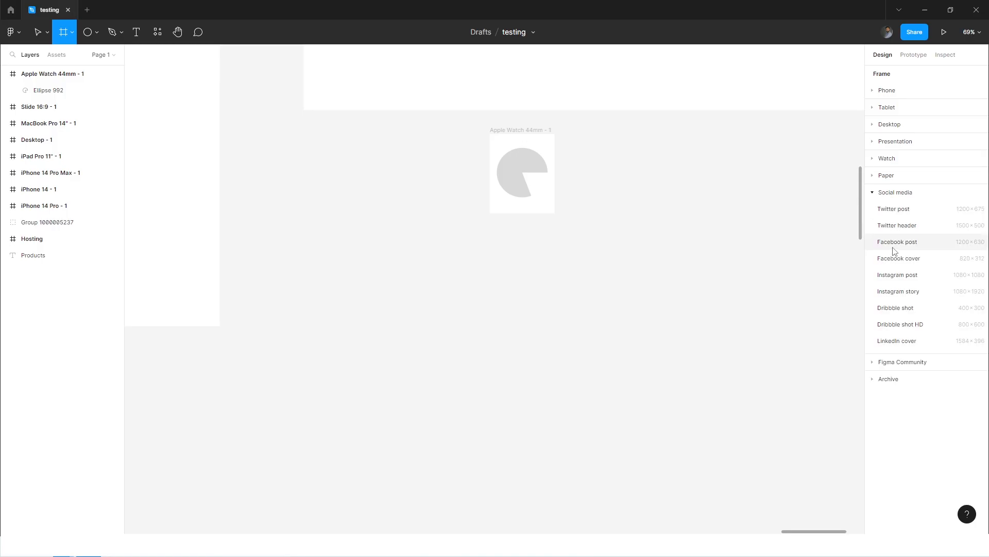
left_click(906, 280)
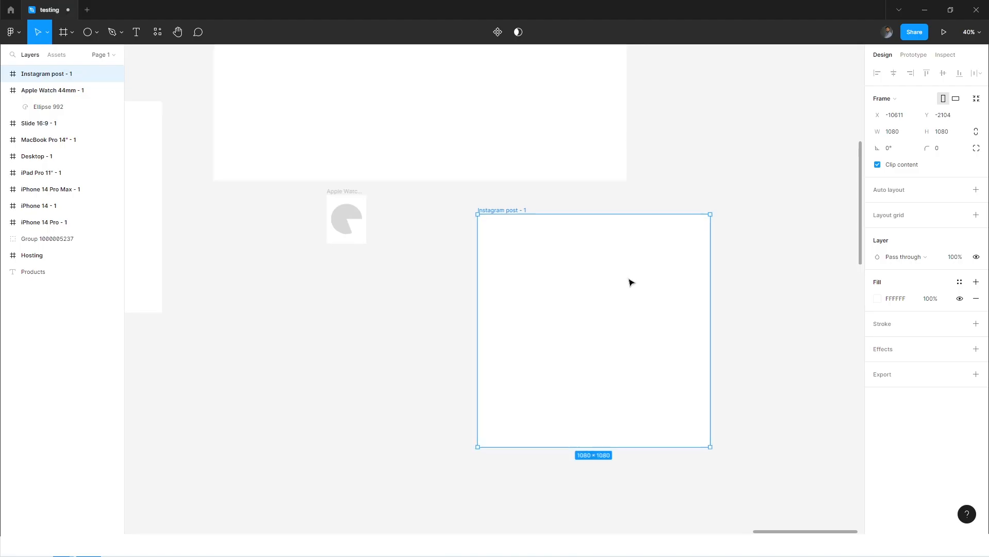
scroll(612, 256, "up", 2)
scroll(612, 230, "down", 3)
scroll(593, 216, "up", 2)
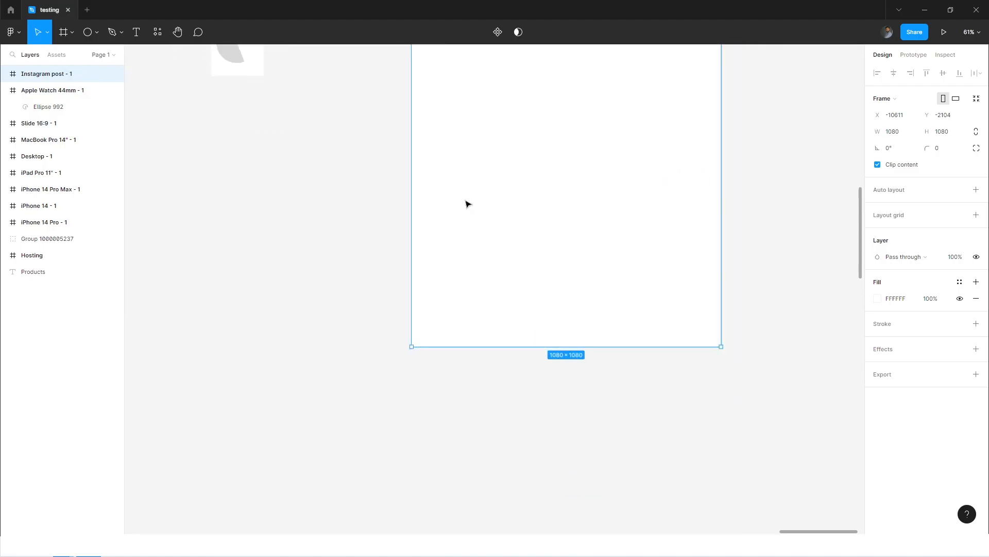
scroll(467, 204, "down", 3)
scroll(530, 129, "up", 2)
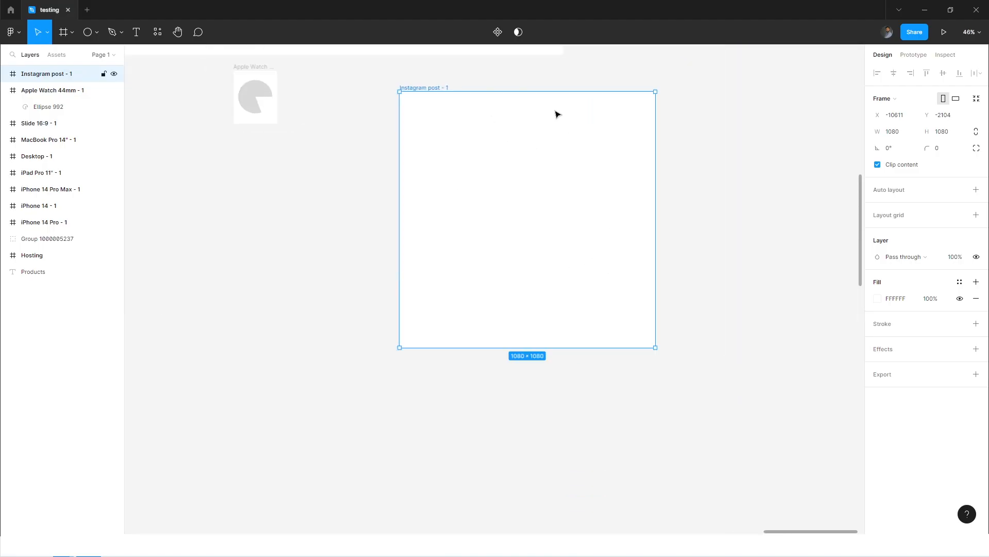
scroll(557, 114, "up", 1)
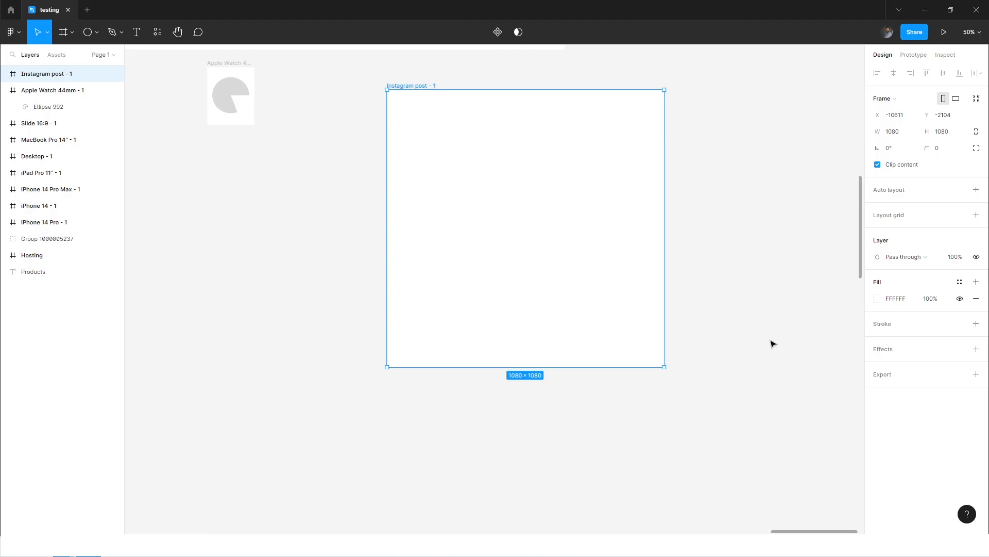
scroll(560, 178, "down", 3)
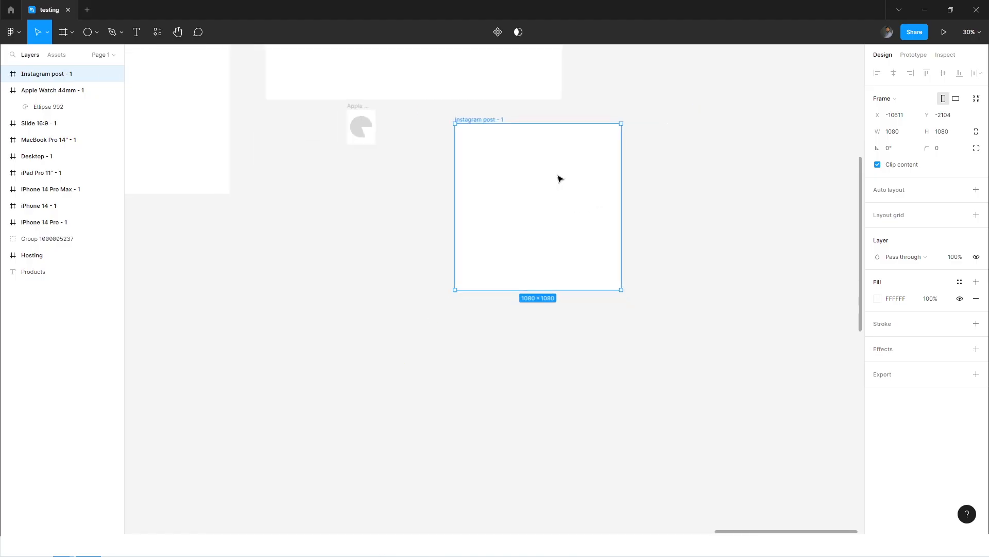
scroll(668, 183, "down", 1)
scroll(570, 161, "up", 3)
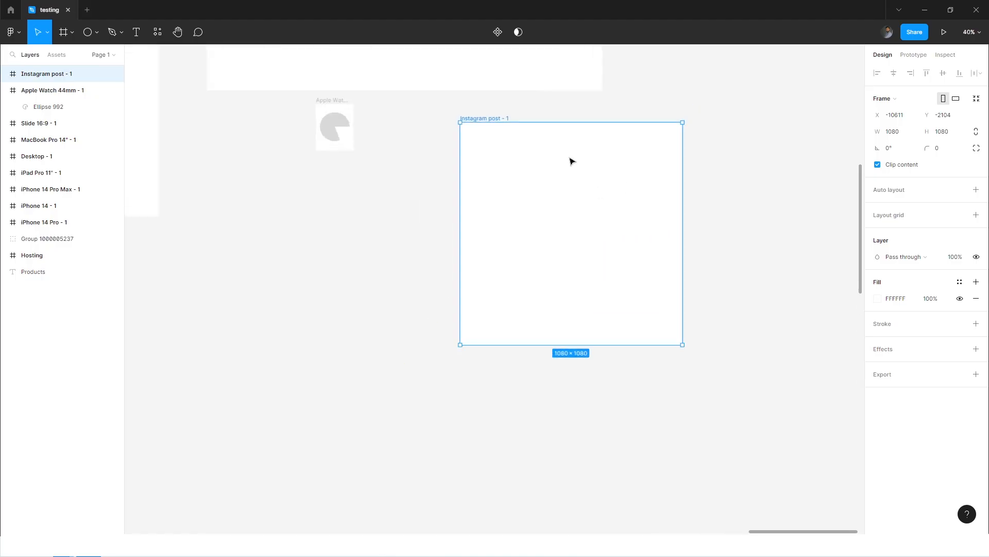
scroll(570, 161, "up", 3)
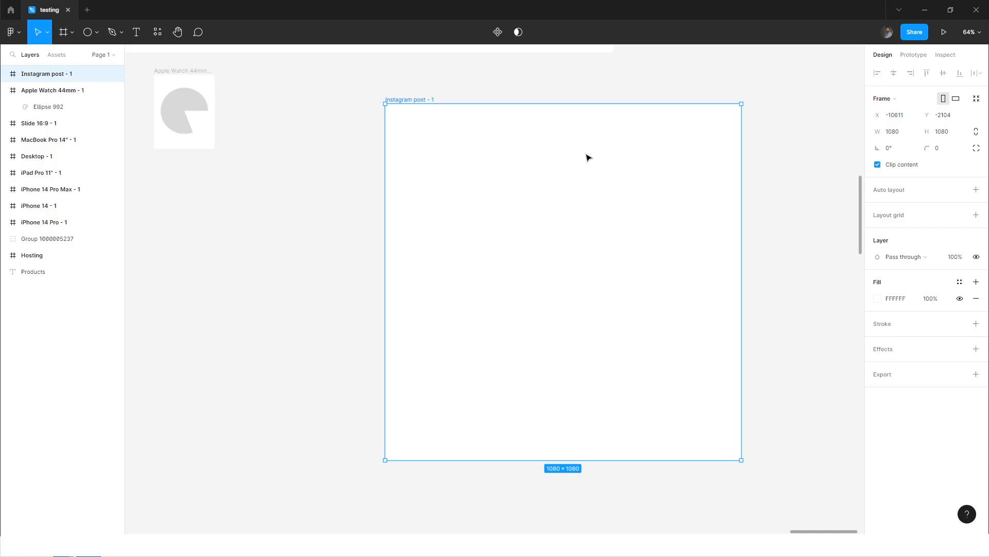
scroll(588, 158, "down", 5)
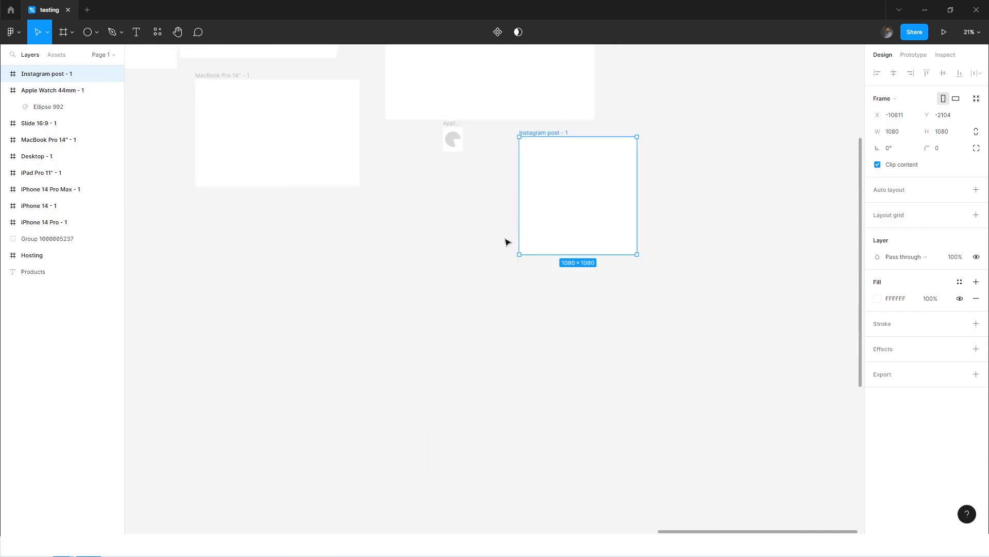
- Restart the Frame tool and examine the preset sizes offered under Figma Community and Archive
left_click(507, 242)
key("f")
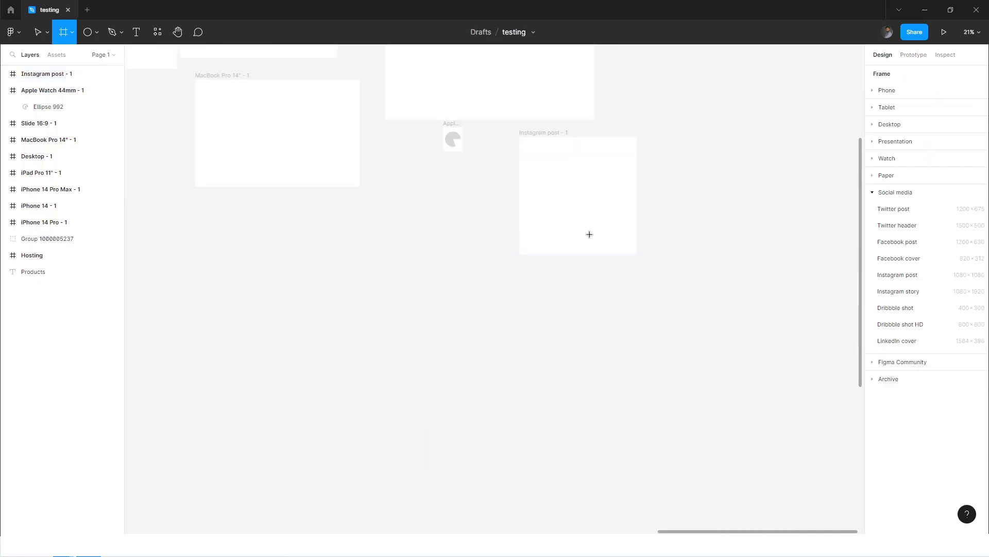
left_click(874, 193)
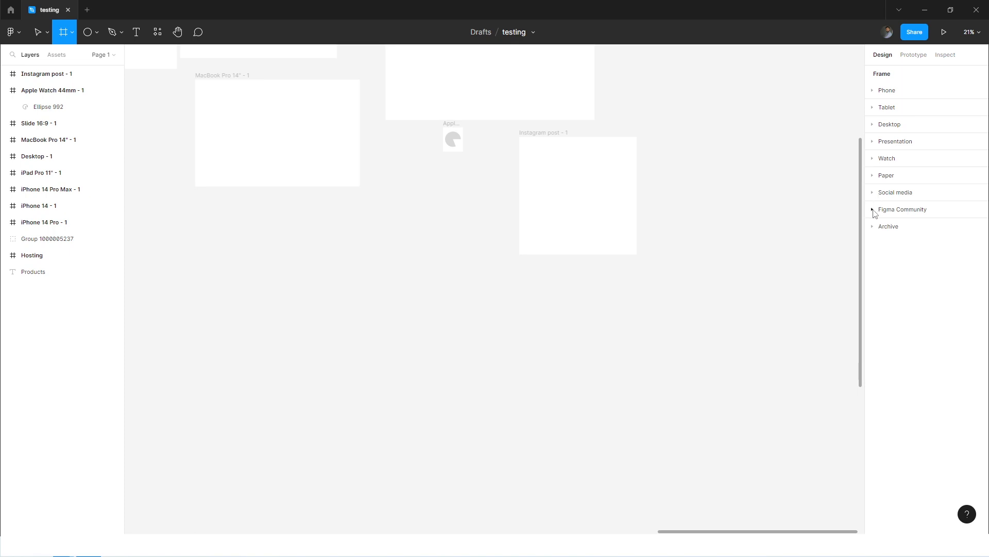
left_click(873, 210)
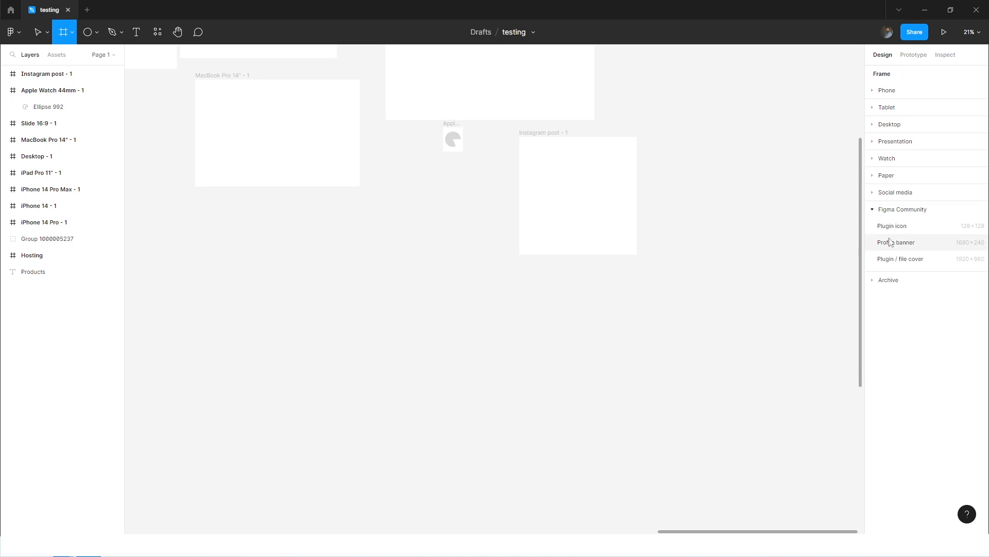
left_click(873, 213)
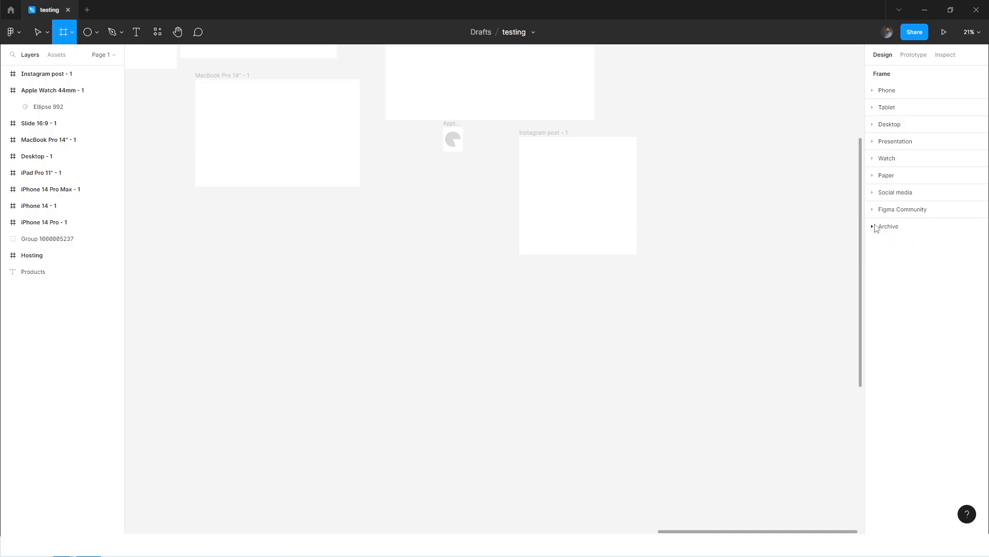
left_click(873, 227)
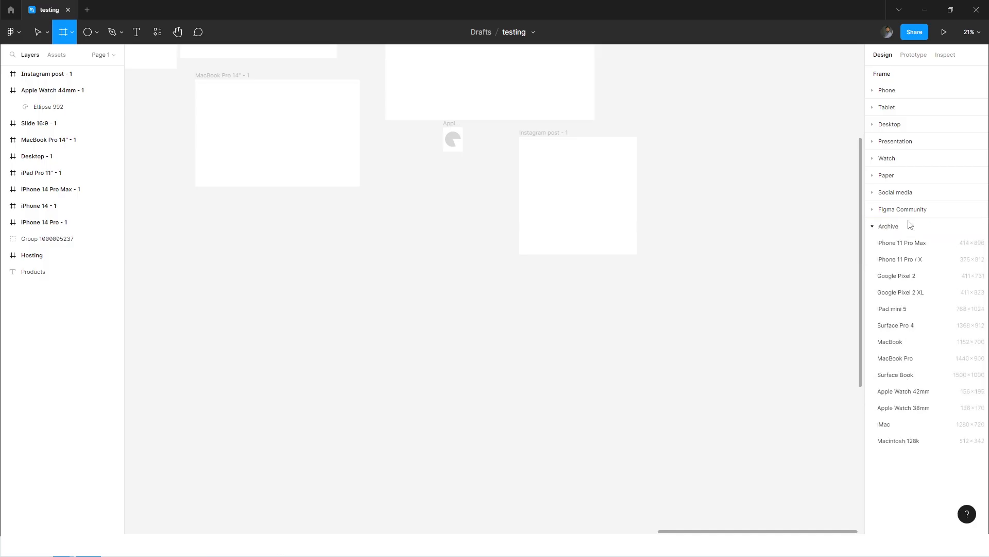
left_click(876, 228)
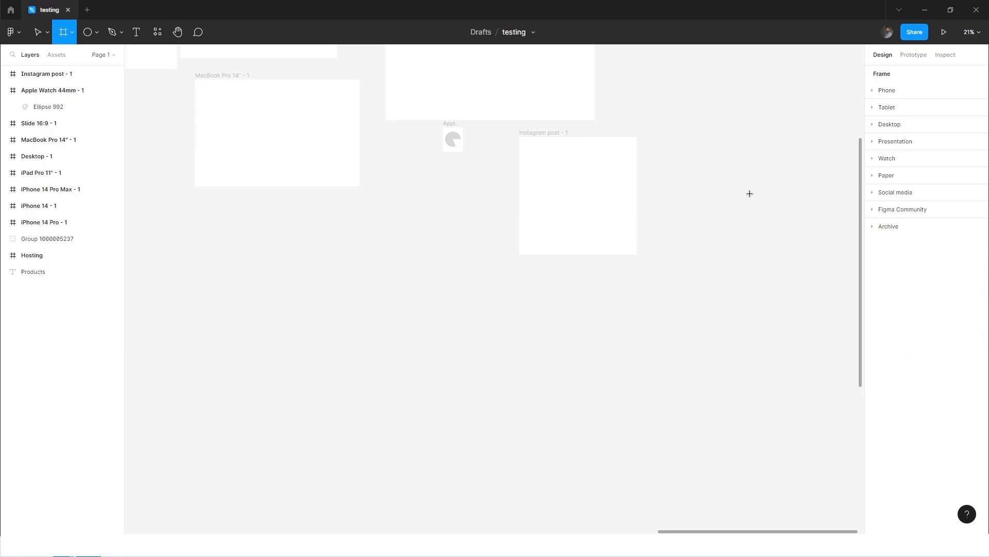
- Delete all the preset frames from iPhone 14 through Instagram post together, keeping the iPhone 14 Pro frame
scroll(735, 226, "down", 5)
left_click_drag(315, 31, 305, 75)
key("Delete")
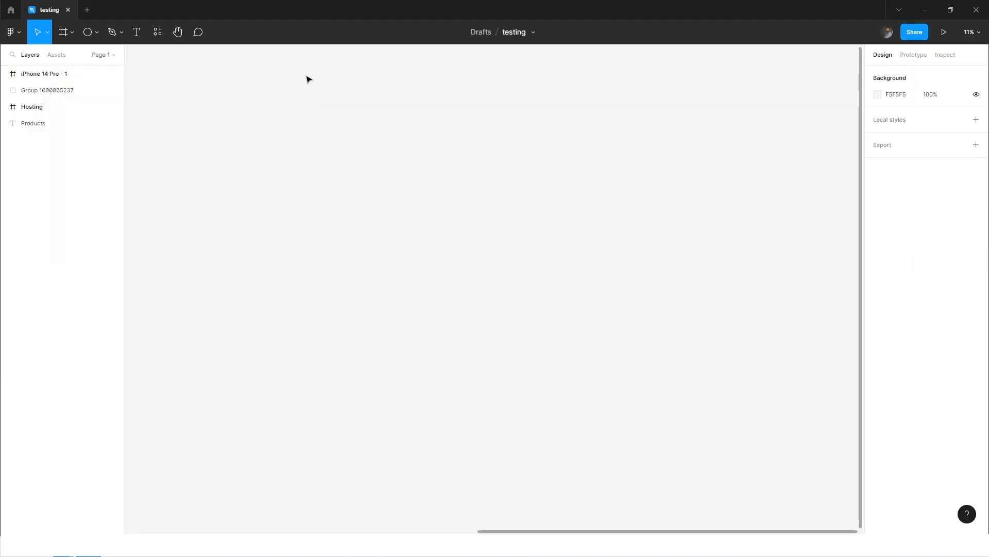
- Draw a custom frame about 6948 × 4415 on the empty canvas and move it to about X -17352, Y -3866
left_click(72, 32)
left_click(80, 56)
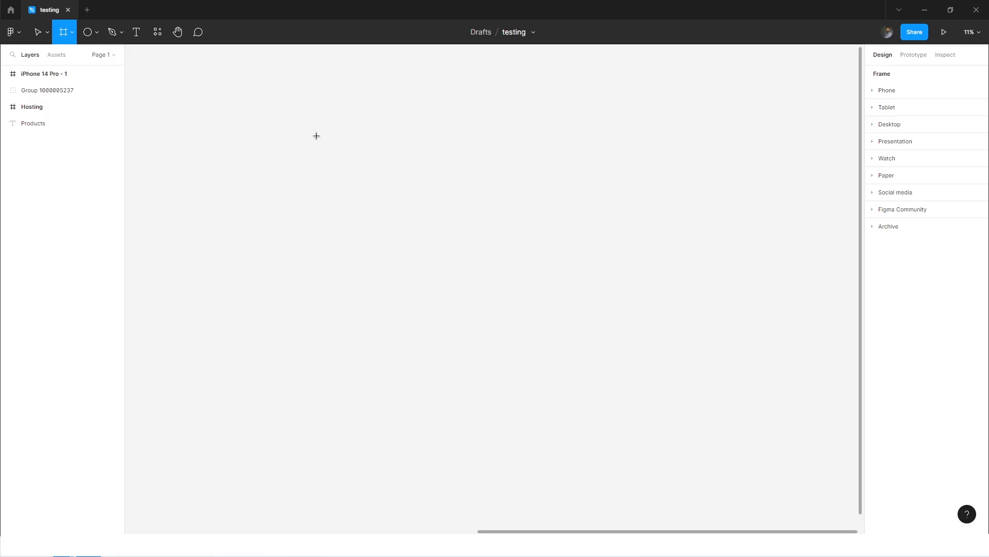
left_click_drag(292, 122, 675, 366)
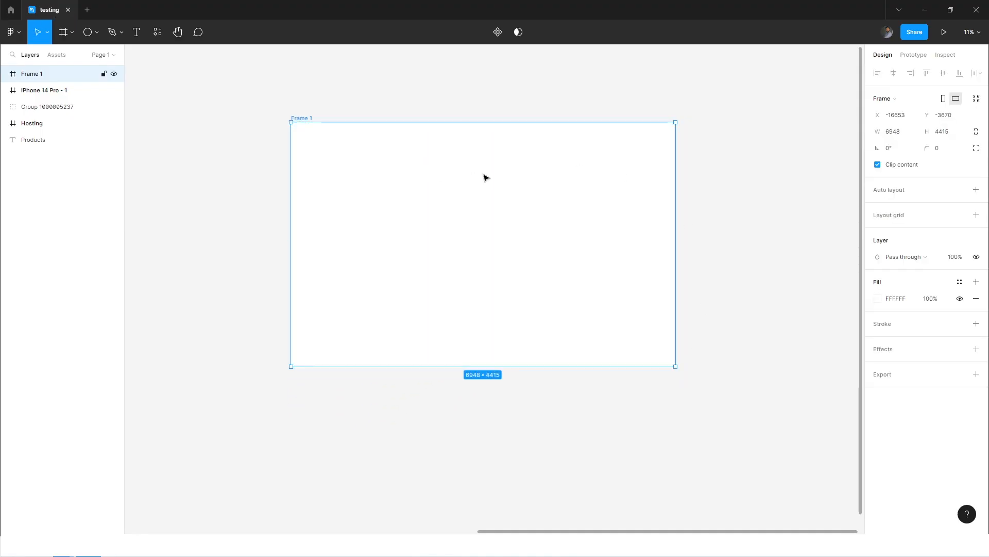
left_click_drag(527, 170, 487, 160)
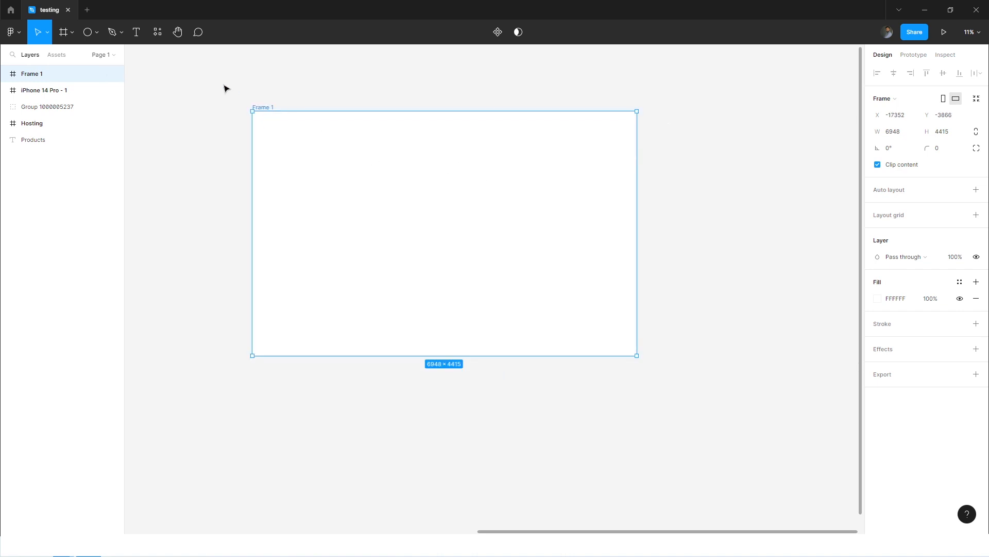
- Draw an ellipse about 2794 × 2375 inside the custom frame, place it at about X 1361, Y 793, and select the frame
left_click(97, 32)
left_click(57, 93)
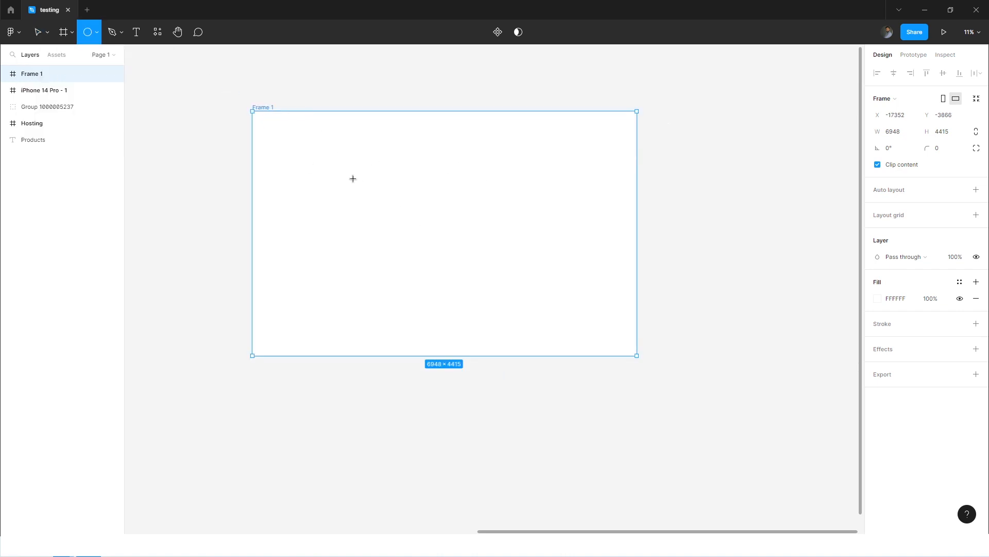
left_click_drag(353, 178, 508, 310)
left_click_drag(442, 247, 423, 224)
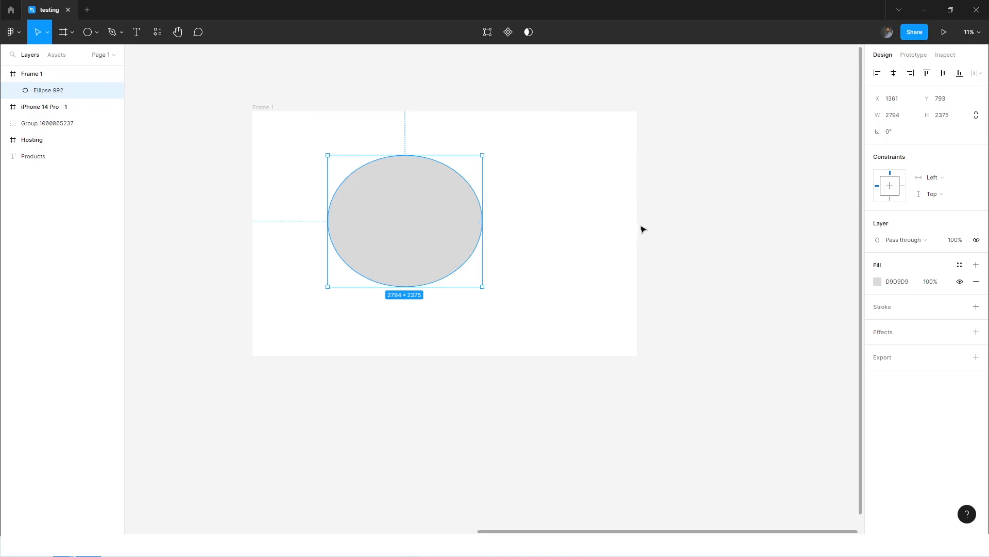
left_click_drag(770, 367, 211, 91)
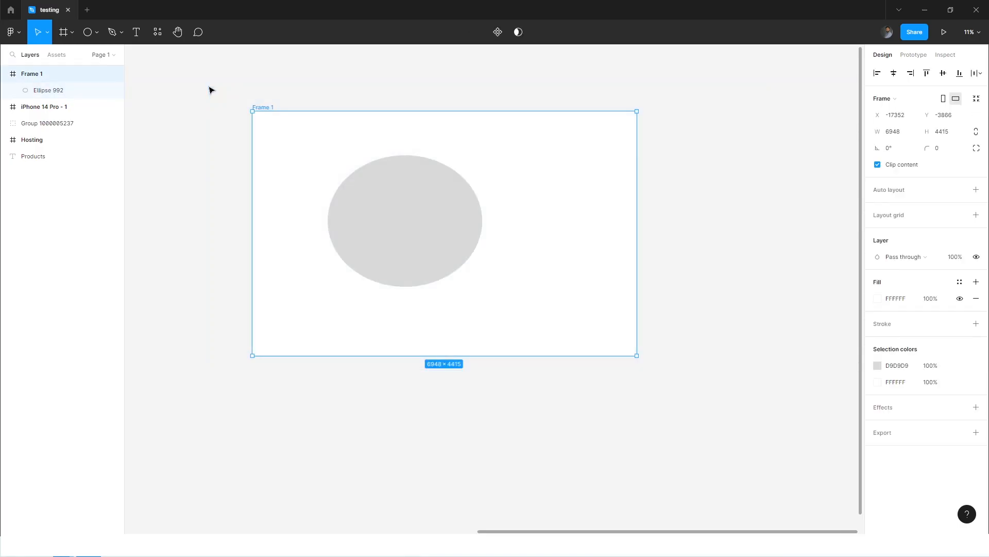